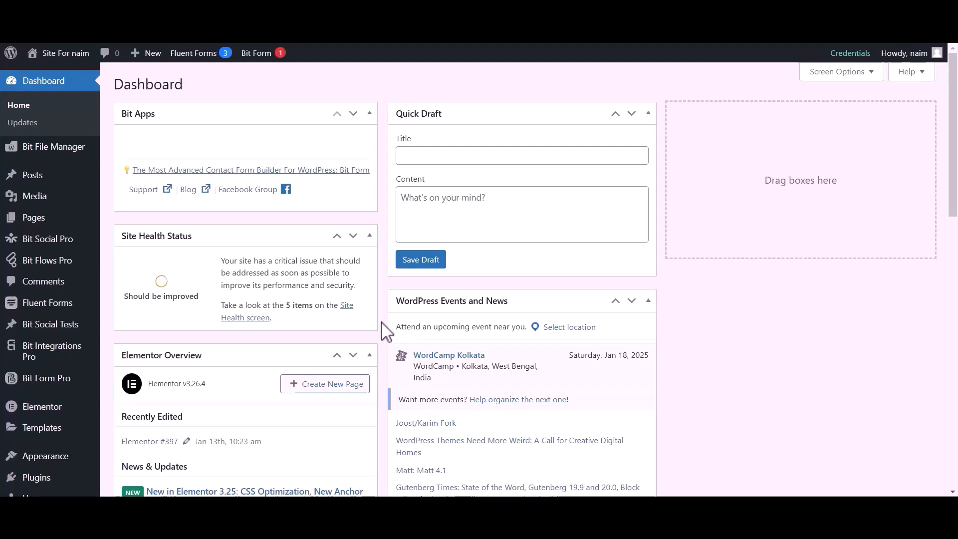
Create a new flow titled 'Flow 1' from the Bit Flows flows list.
click(44, 261)
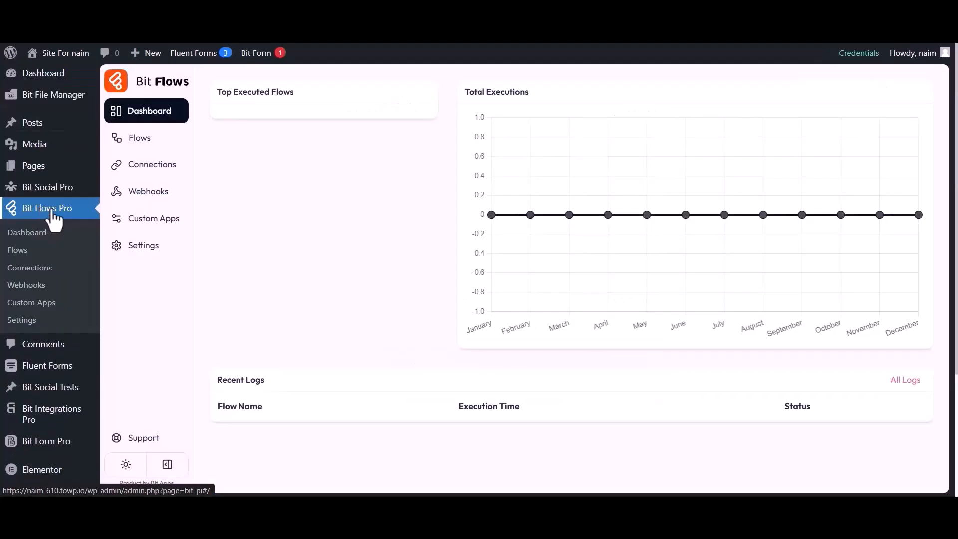
click(132, 140)
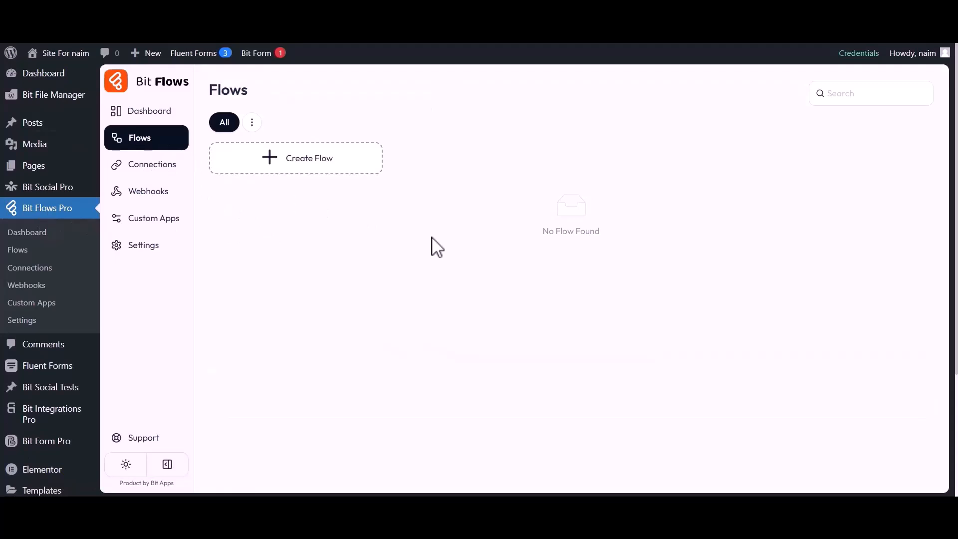
click(293, 164)
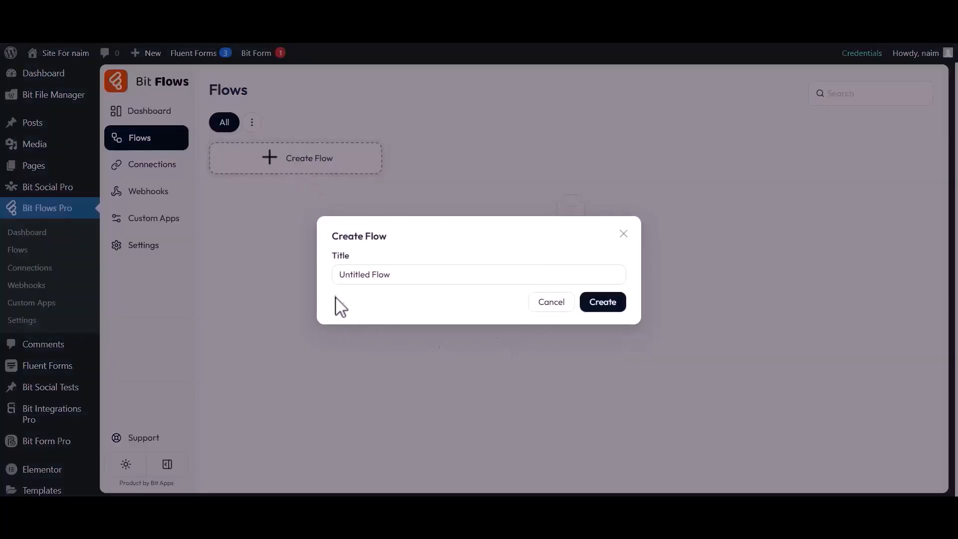
drag(346, 278, 406, 283)
text(Flow 1)
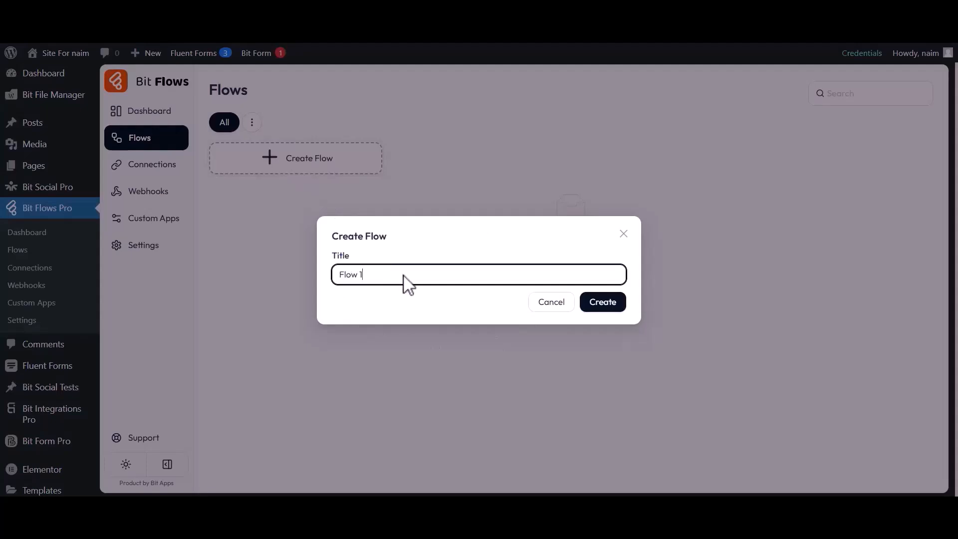
click(602, 304)
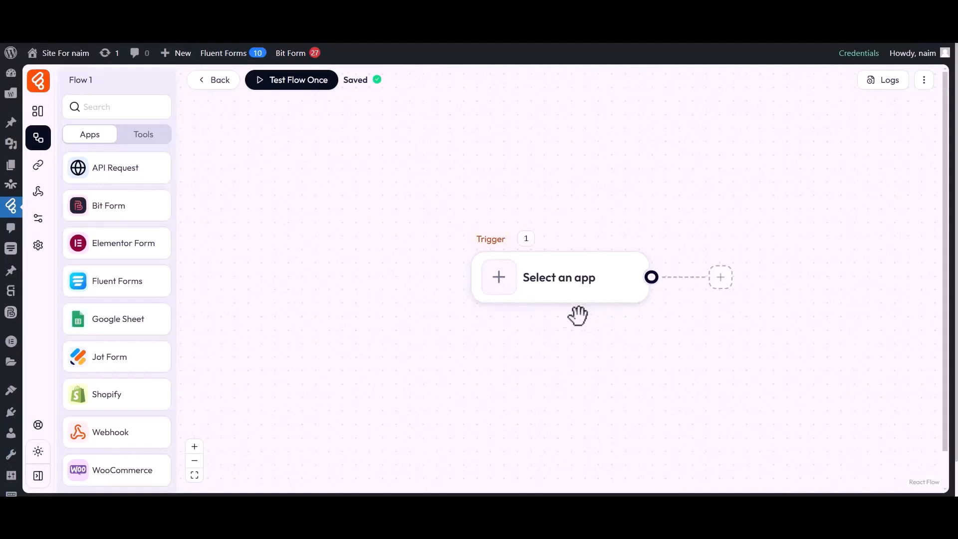
Set Flow 1's trigger app to Webhook with the Custom Webhook trigger.
drag(534, 319, 248, 316)
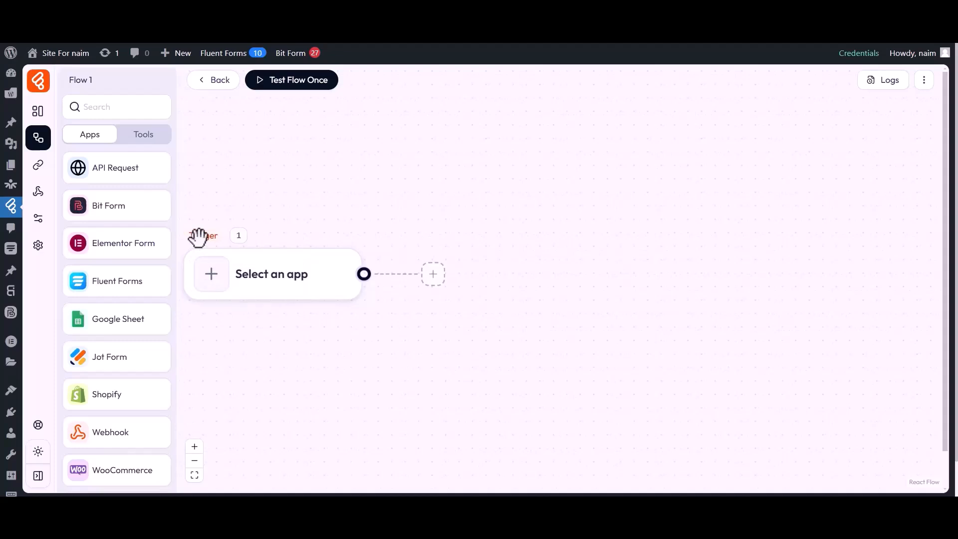
click(217, 283)
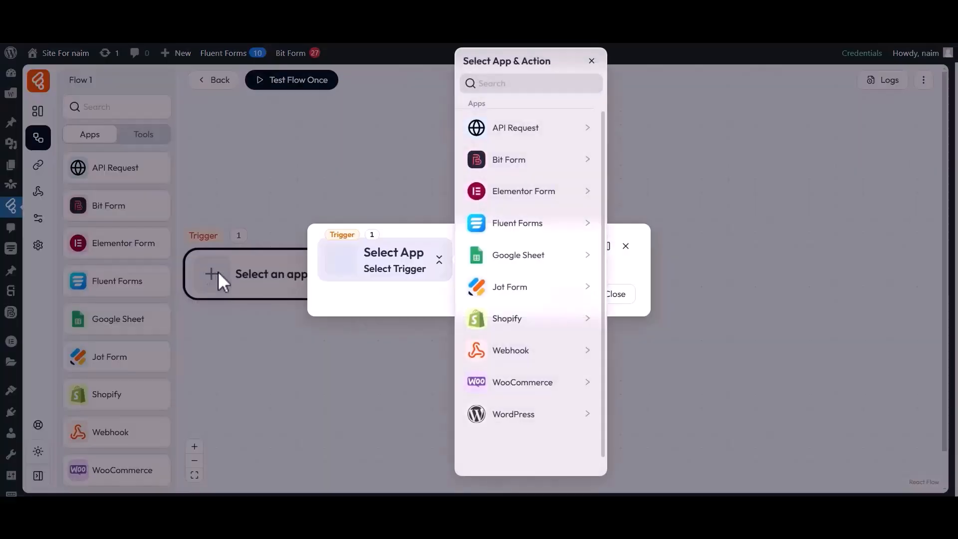
click(506, 350)
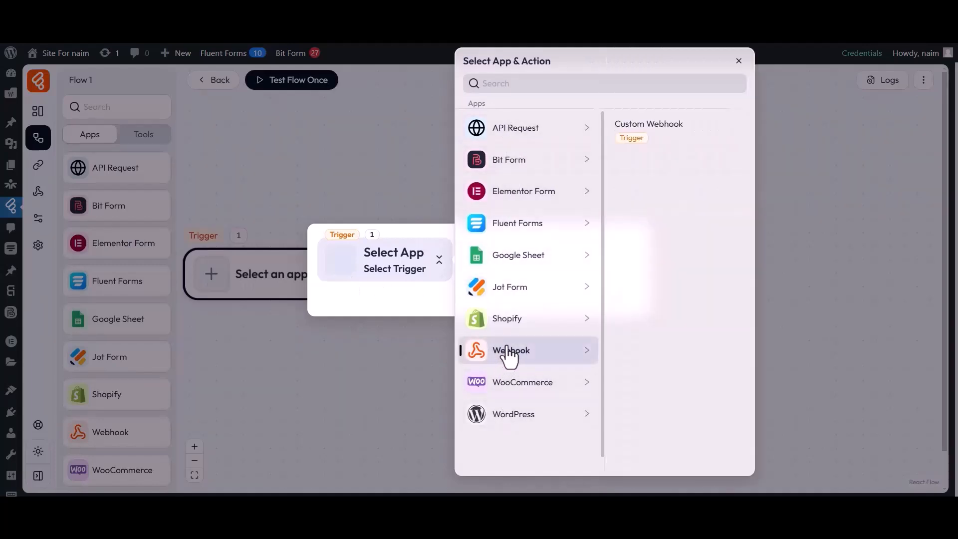
click(646, 129)
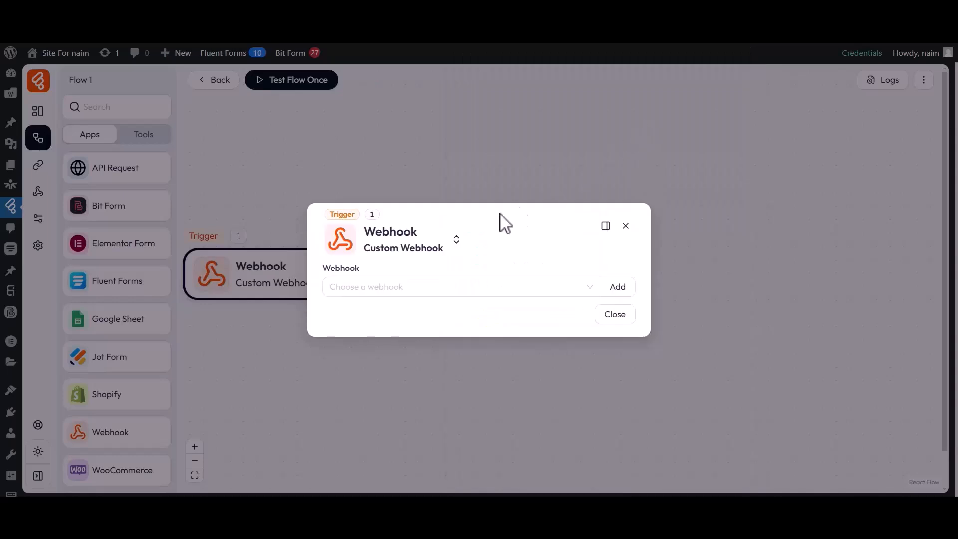
drag(323, 269, 356, 270)
click(363, 278)
click(353, 292)
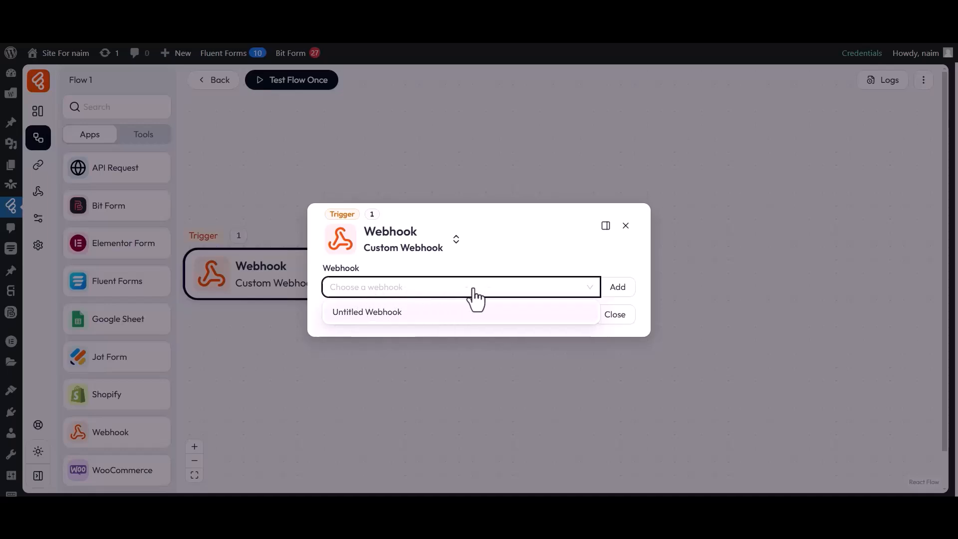
Add and save a new webhook named 'Webhook 1'.
click(617, 294)
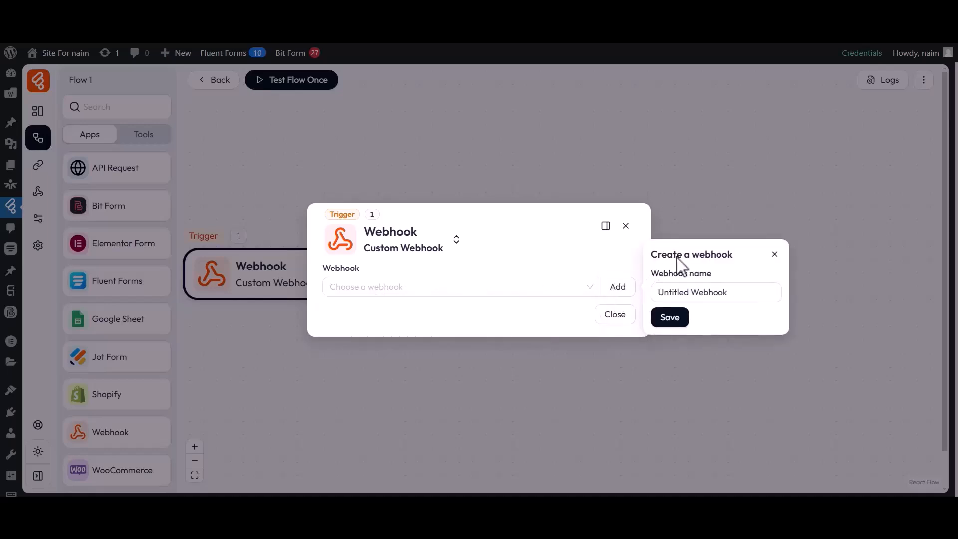
drag(667, 278, 716, 280)
drag(666, 297, 738, 302)
text(Webhook 1)
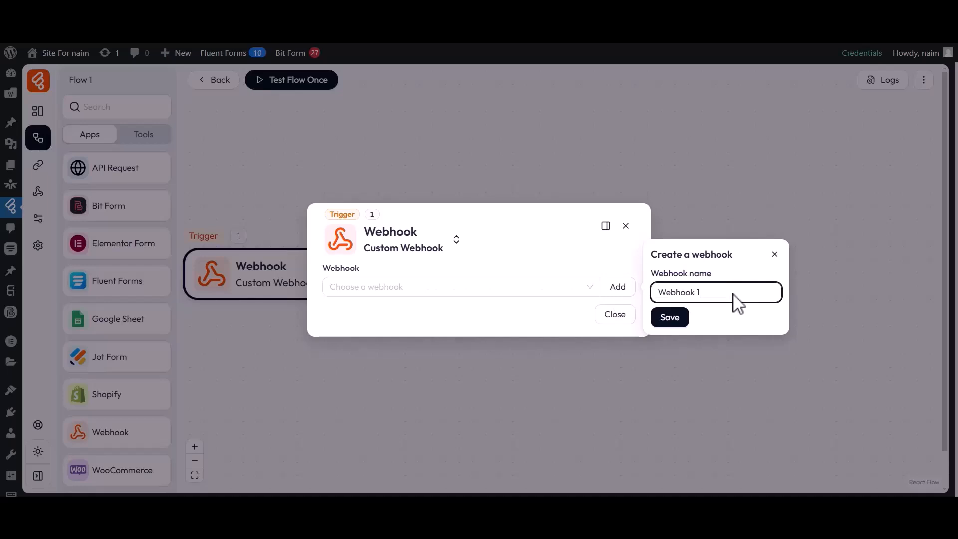
click(670, 319)
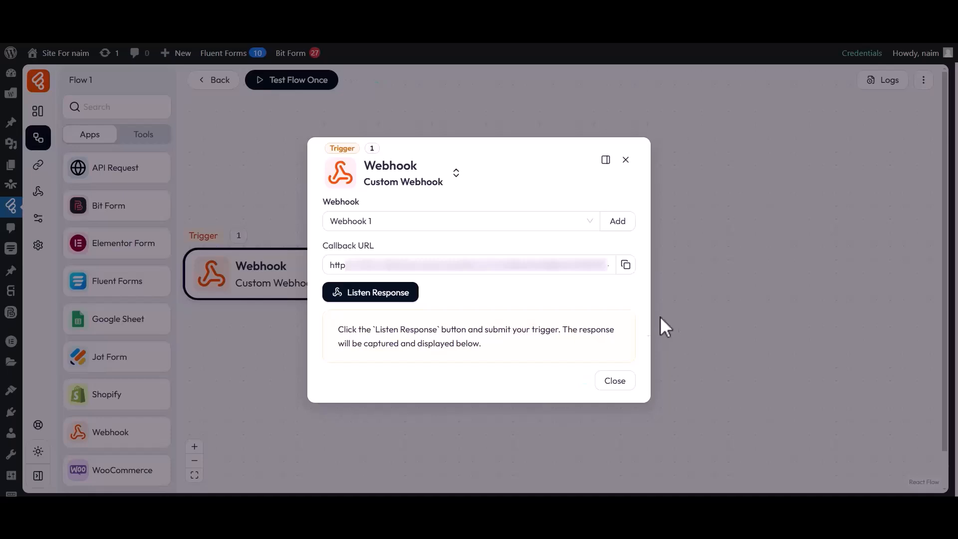
Copy the webhook callback URL and start listening for an incoming request.
drag(330, 265, 528, 277)
click(626, 265)
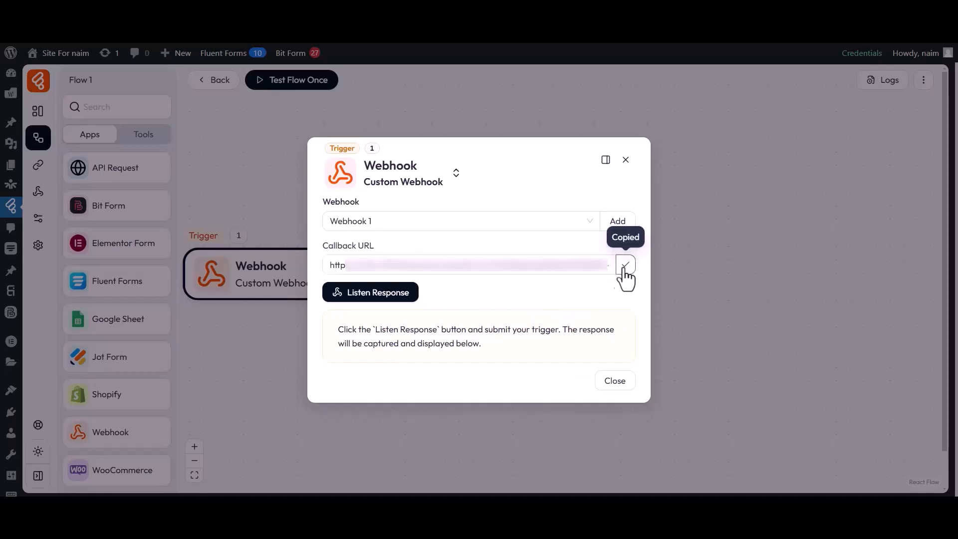
click(370, 294)
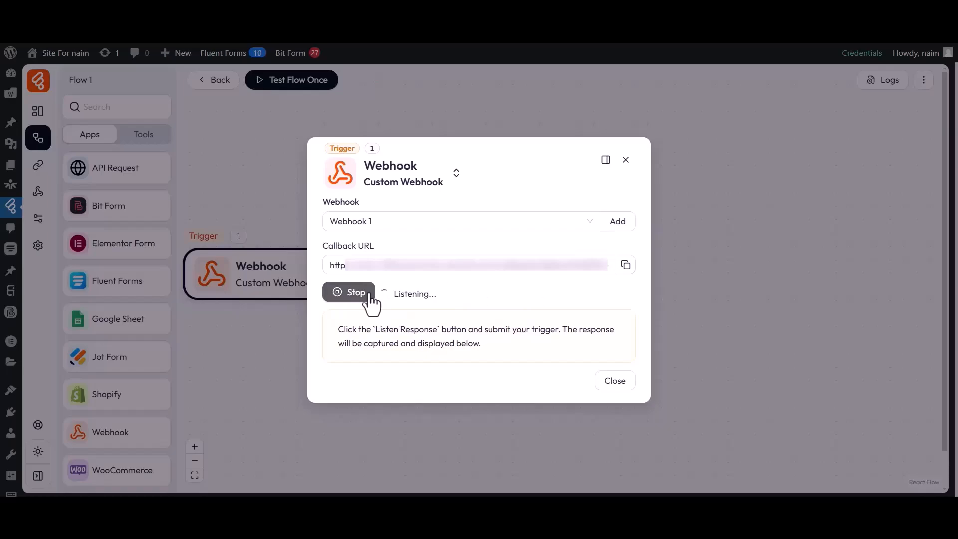
click(576, 22)
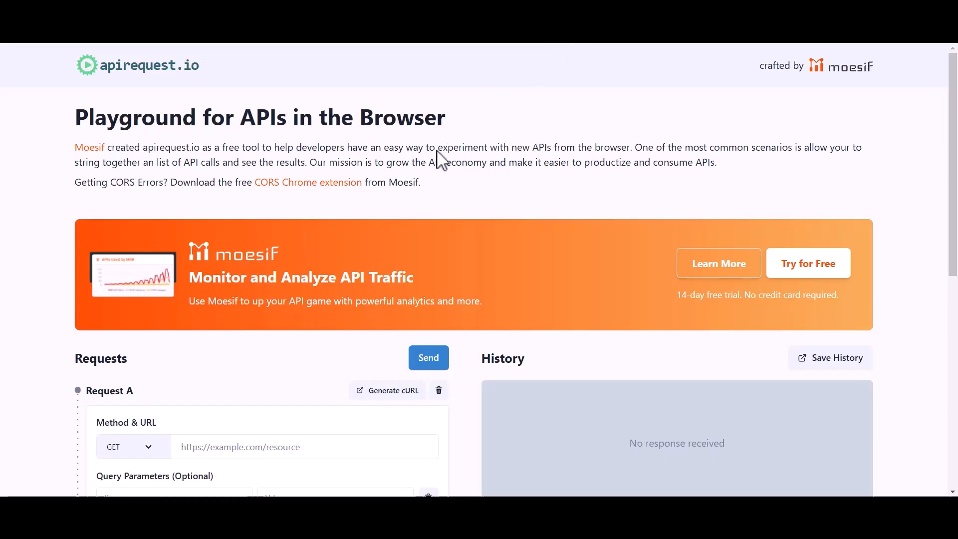
Set the apirequest.io method to POST and paste the webhook callback URL.
scroll(332, 259, down, 3)
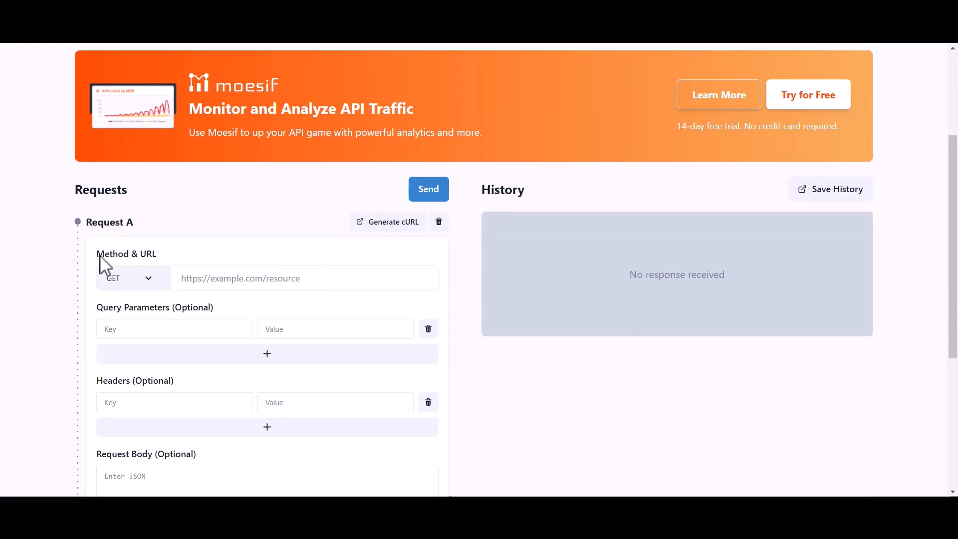
click(121, 281)
click(124, 308)
click(212, 286)
key(ctrl+v)
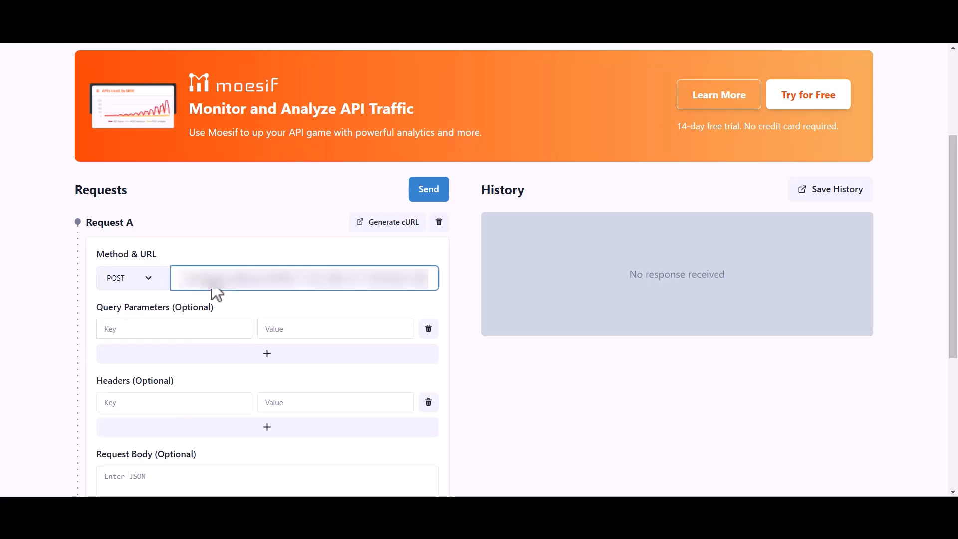
Add query parameters First Name = 'Bit' and Last Name = 'Apps'.
click(135, 331)
text(First Name)
click(298, 334)
text(Bit)
click(267, 355)
click(193, 355)
text(Last Name)
click(295, 357)
text(Apps)
Add query parameters Email with a support e-mail address and Message = 'Hi'.
click(267, 378)
click(199, 376)
text(Email)
click(315, 382)
click(265, 399)
click(205, 398)
text(Message)
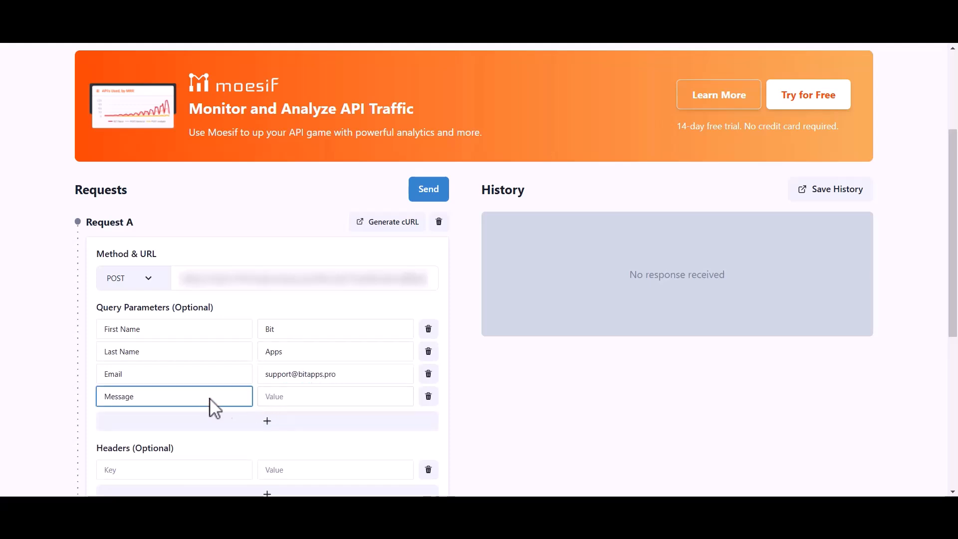
click(309, 397)
text(Hi, Bit Flows Team)
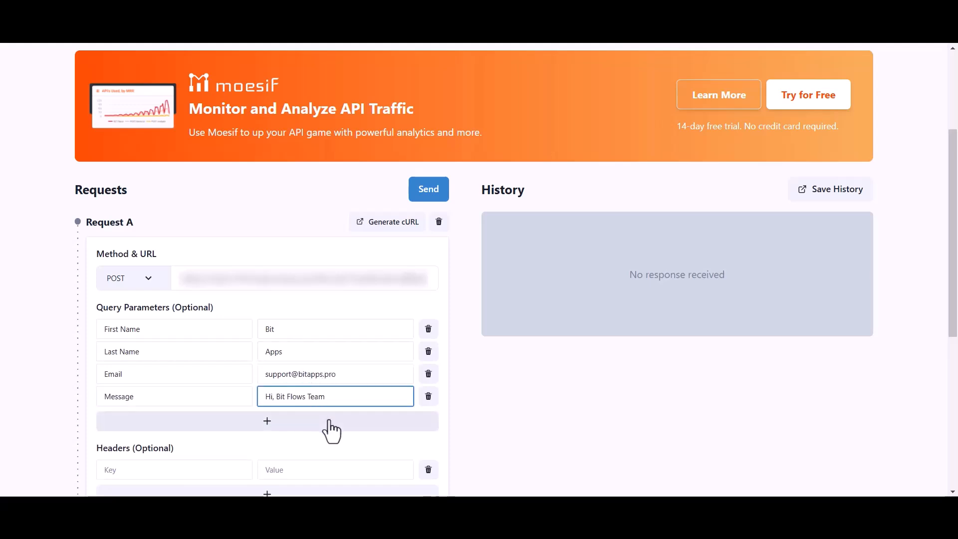
Send the POST request and view the 200 OK success response.
click(423, 192)
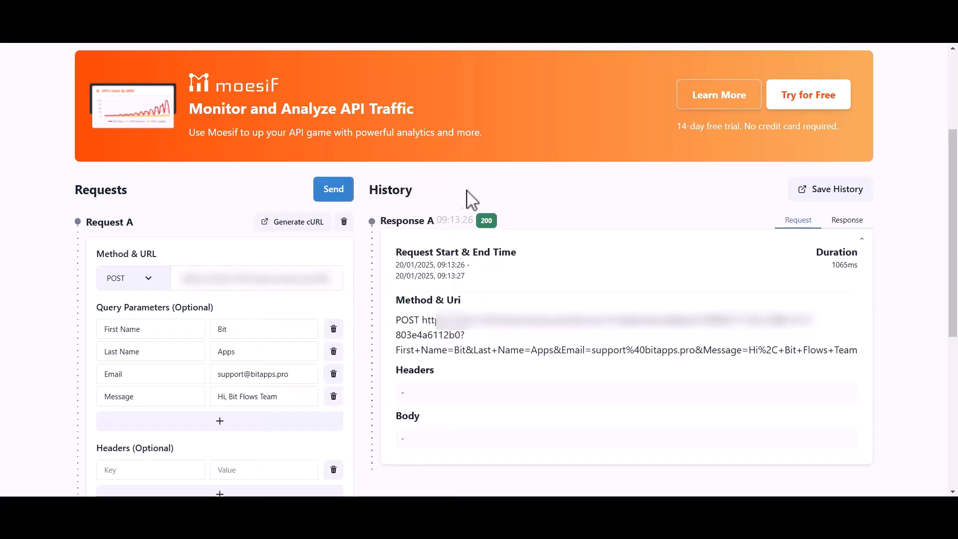
click(845, 223)
drag(522, 386, 593, 428)
Review the captured First_Name, Last_Name, Email and Message fields, then close the trigger settings.
click(592, 428)
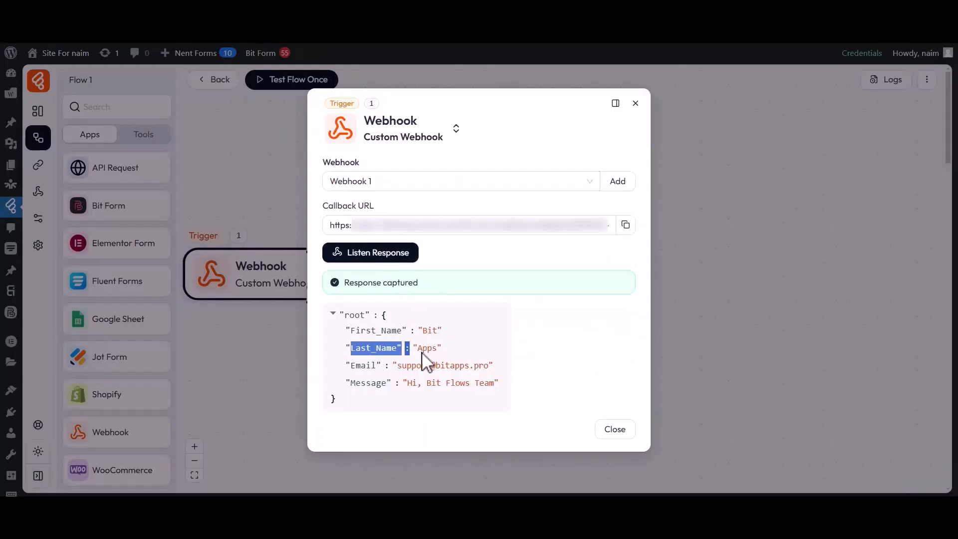
drag(351, 366, 494, 370)
click(493, 371)
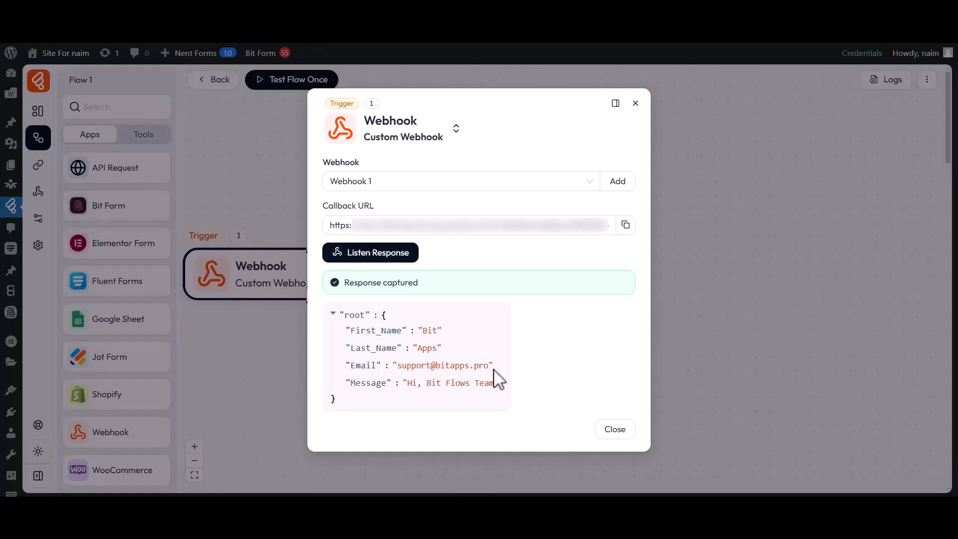
click(613, 430)
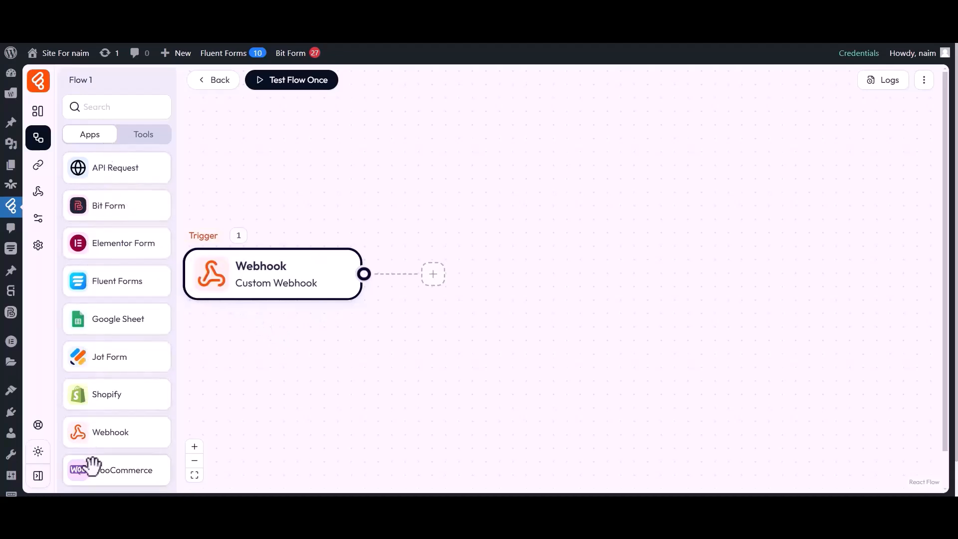
Replace the dragged-in Google Sheet step with a new action set to Google Sheet Add Row.
drag(106, 320, 493, 278)
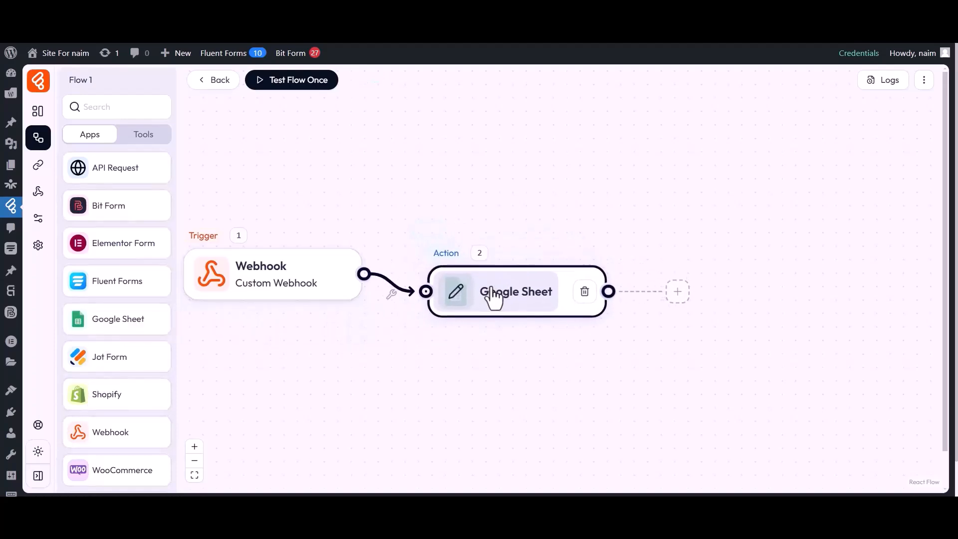
click(585, 292)
click(638, 255)
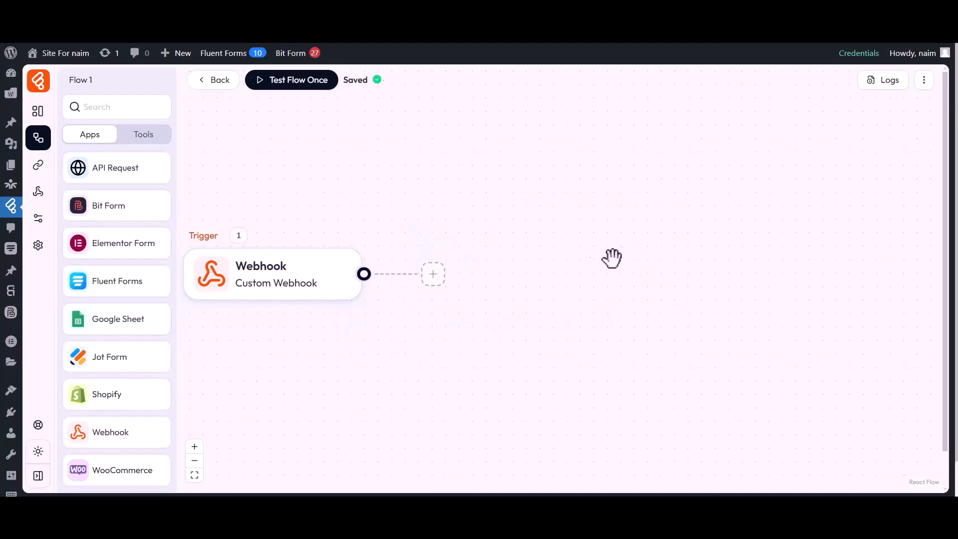
click(433, 273)
click(474, 284)
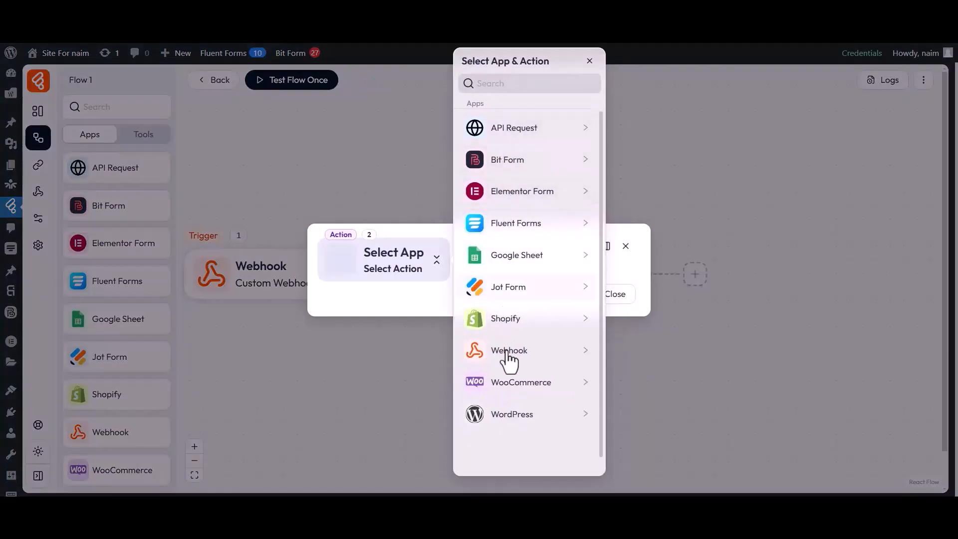
click(514, 263)
click(629, 124)
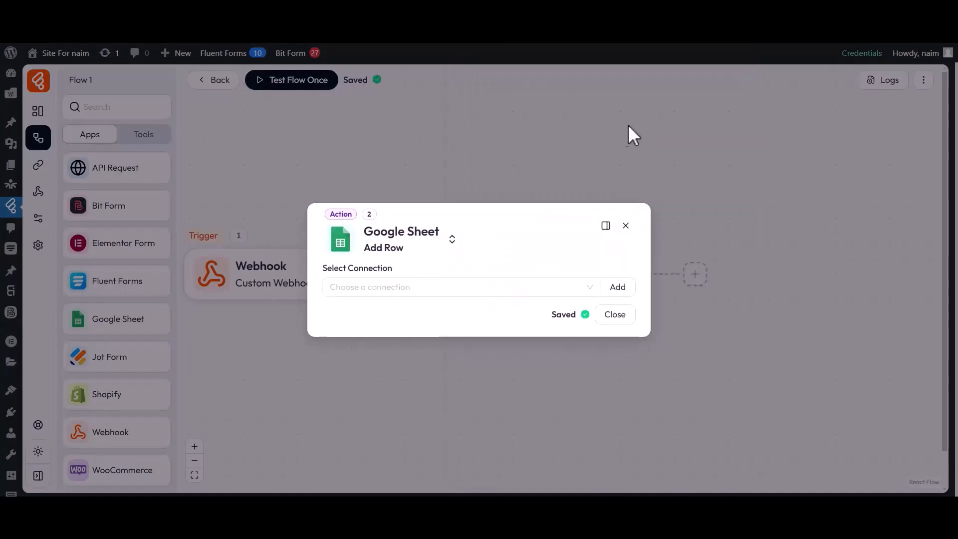
Start a new Google Sheet connection named 'Google Sheet connection1'.
drag(338, 267, 392, 268)
click(375, 294)
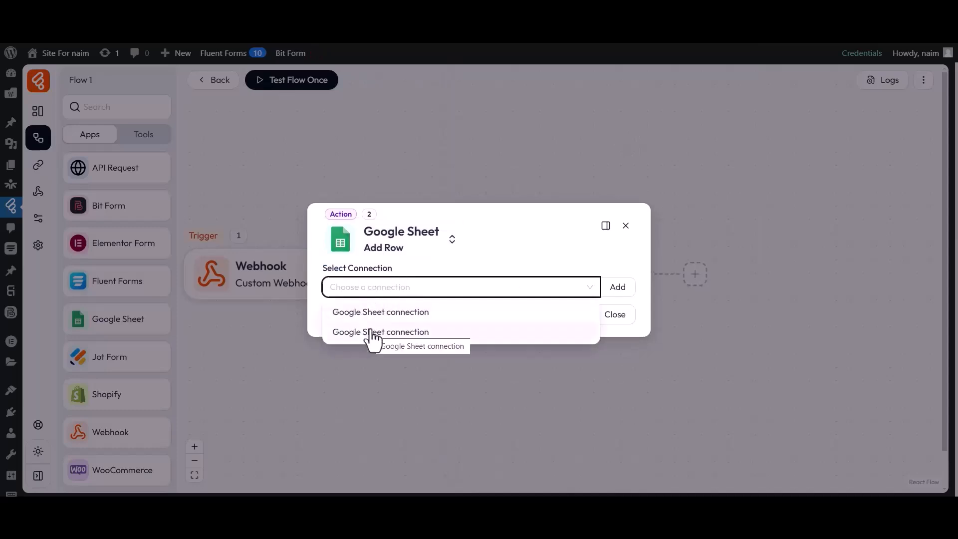
click(378, 299)
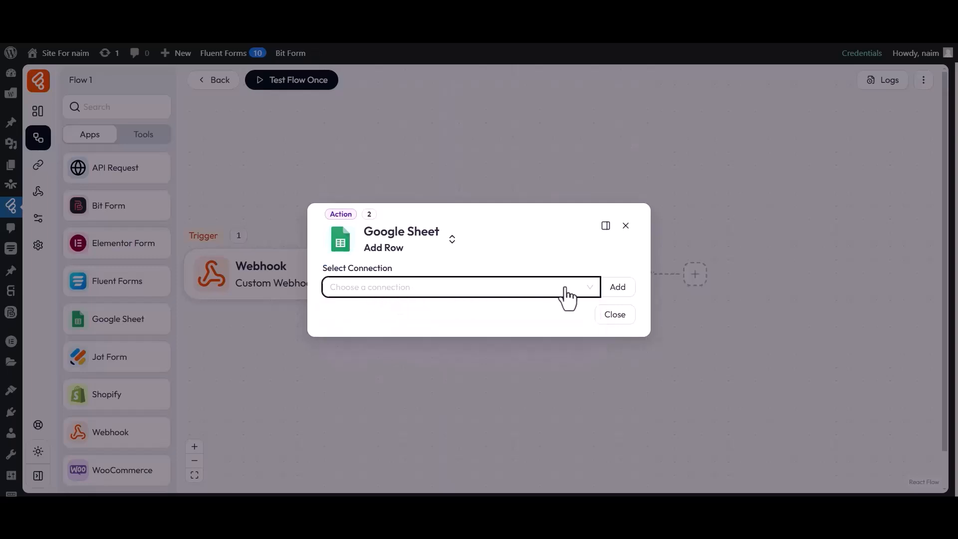
click(619, 293)
drag(650, 225, 723, 224)
click(722, 225)
drag(661, 252, 757, 248)
click(758, 250)
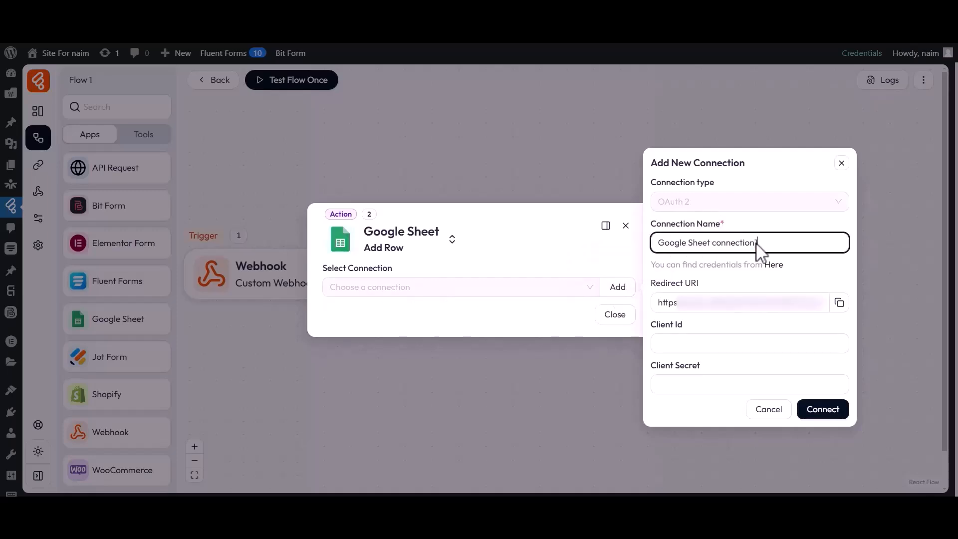
Go to the connection's Client Id and Client Secret fields to enter credentials.
drag(653, 325, 684, 324)
click(684, 324)
drag(649, 368, 699, 370)
click(701, 372)
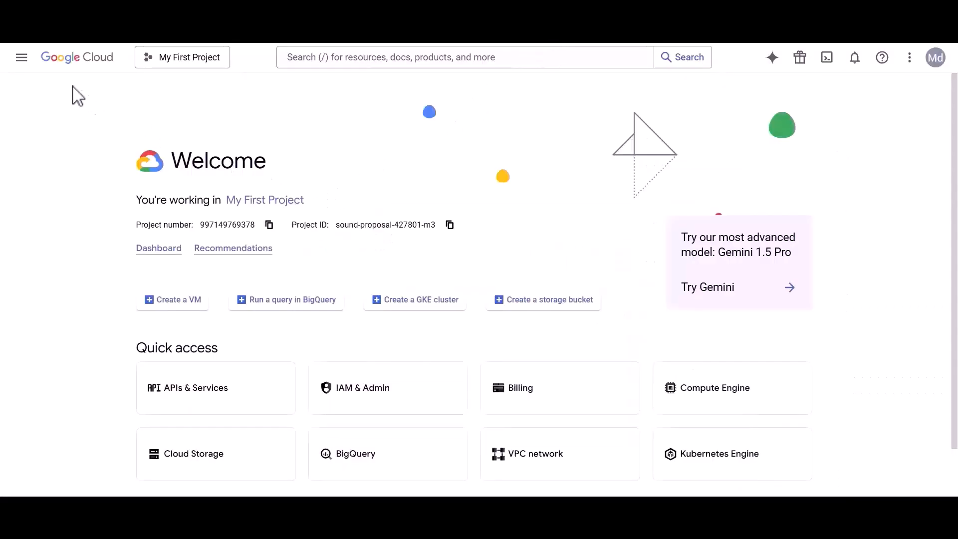
Enable the Google Drive API from APIs & Services in Google Cloud Console.
click(21, 57)
mouse_move(33, 128)
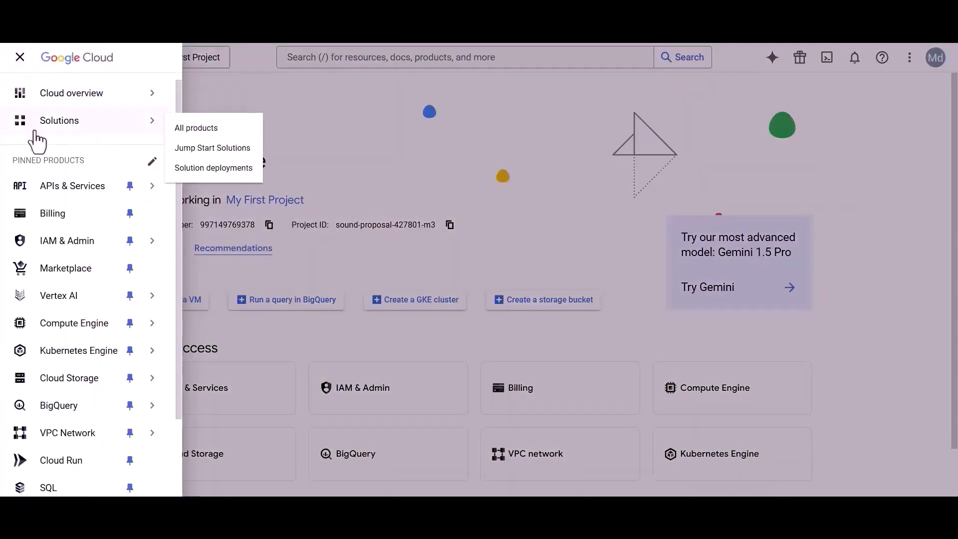
click(64, 188)
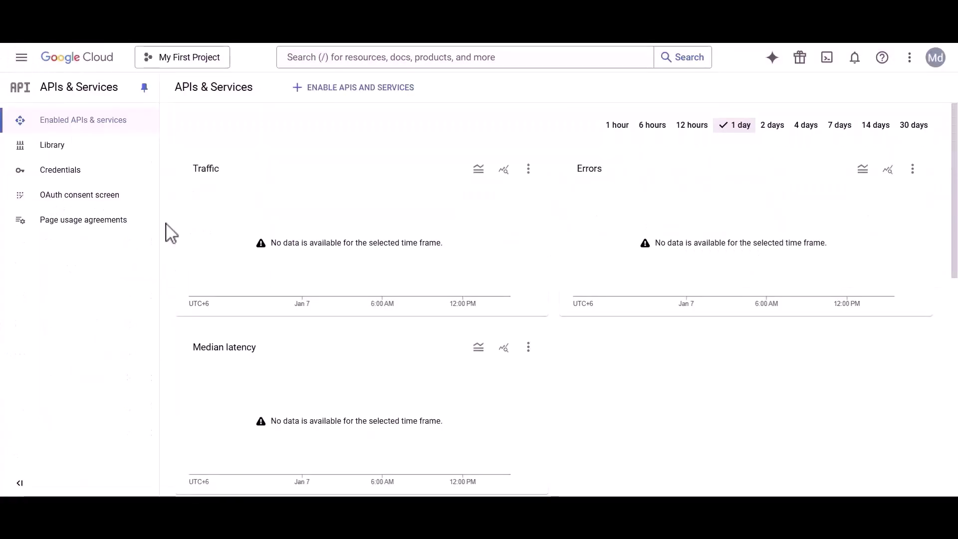
click(338, 58)
text(Google Drive API)
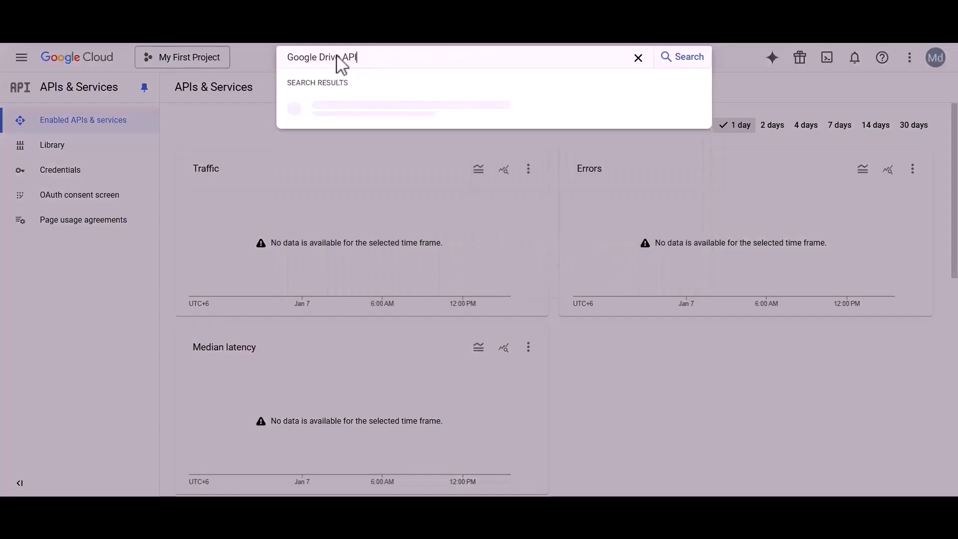
click(337, 102)
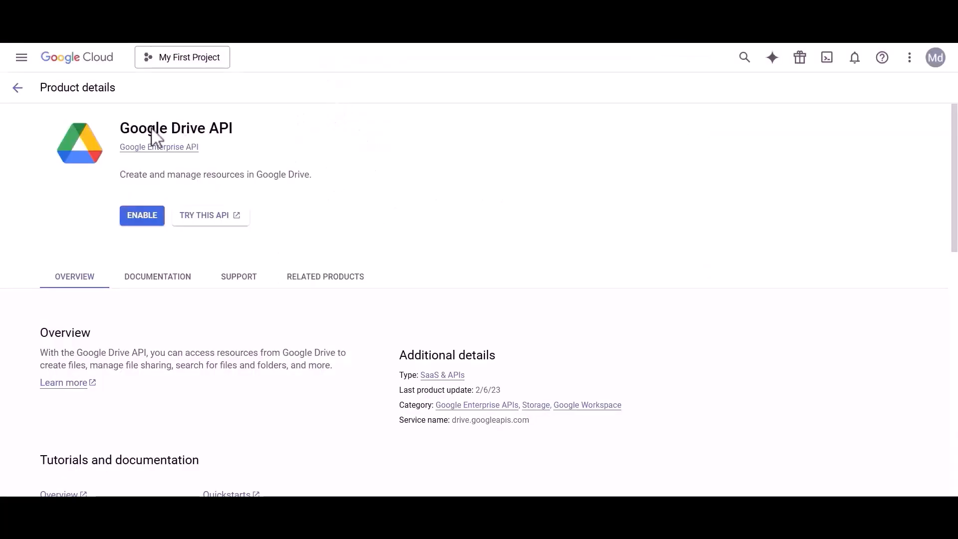
drag(125, 135, 235, 139)
click(235, 139)
click(141, 220)
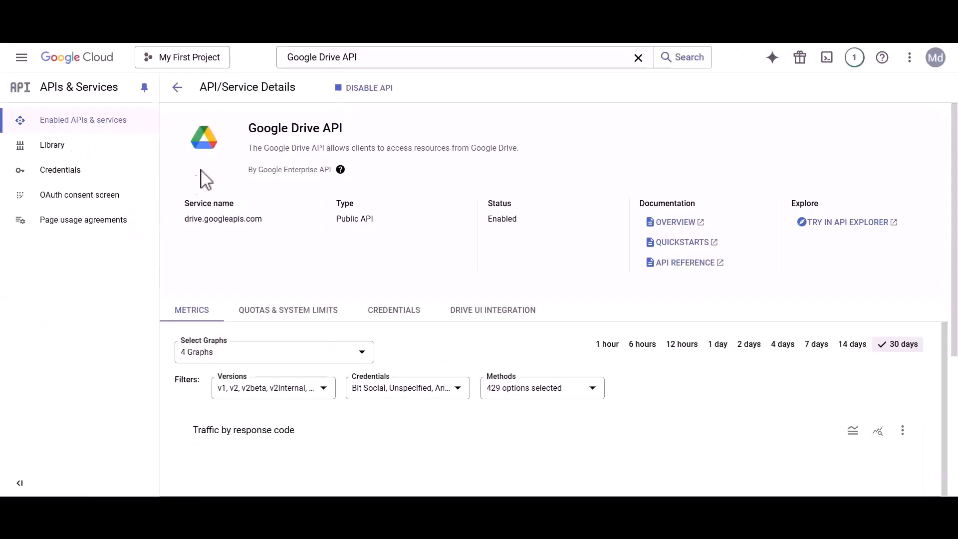
Enable the Google Sheets API, then go to the OAuth consent screen.
click(314, 62)
double_click(339, 59)
key(BackSpace)
text(sheets)
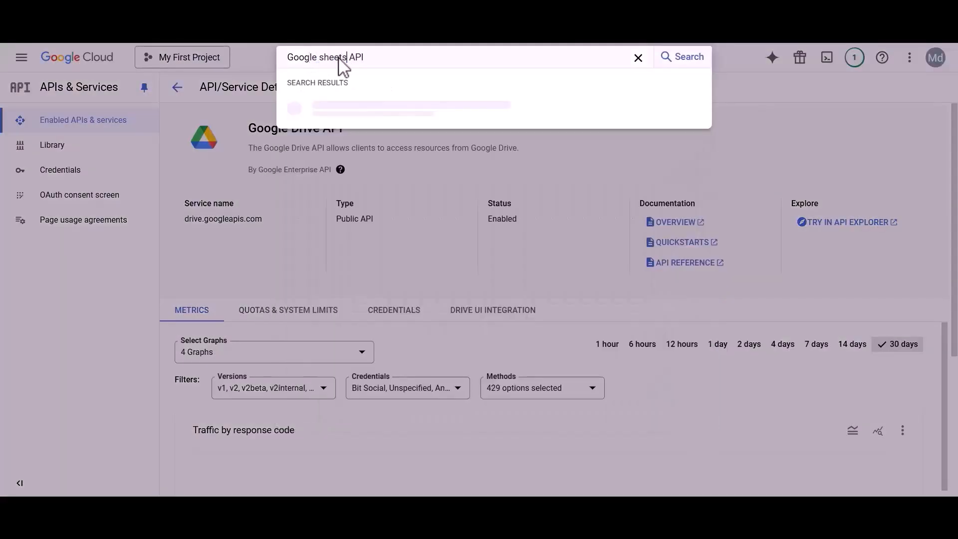
click(339, 105)
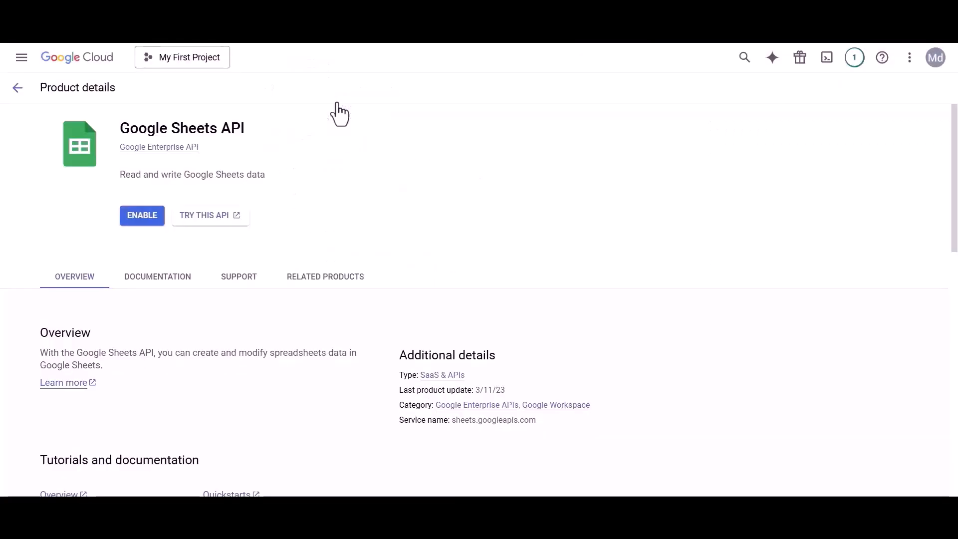
click(145, 217)
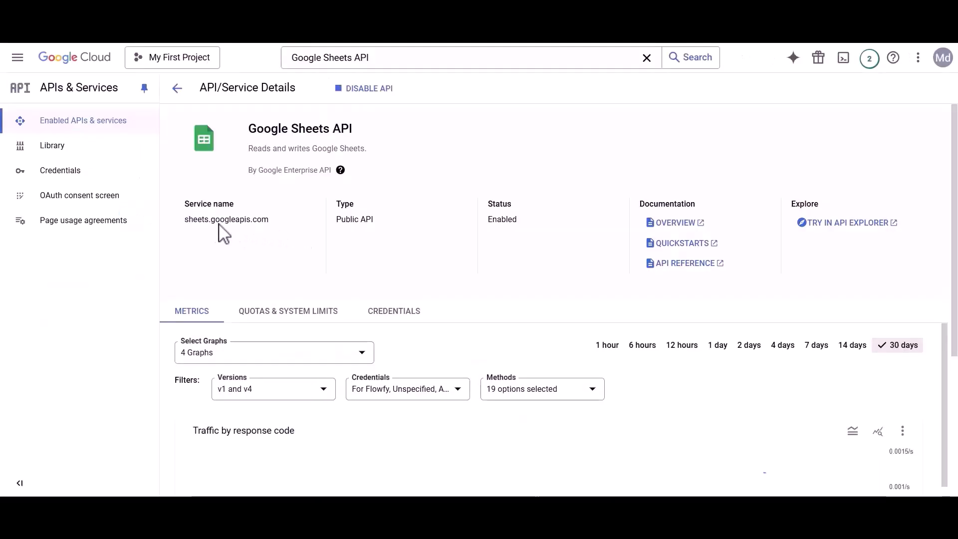
click(75, 196)
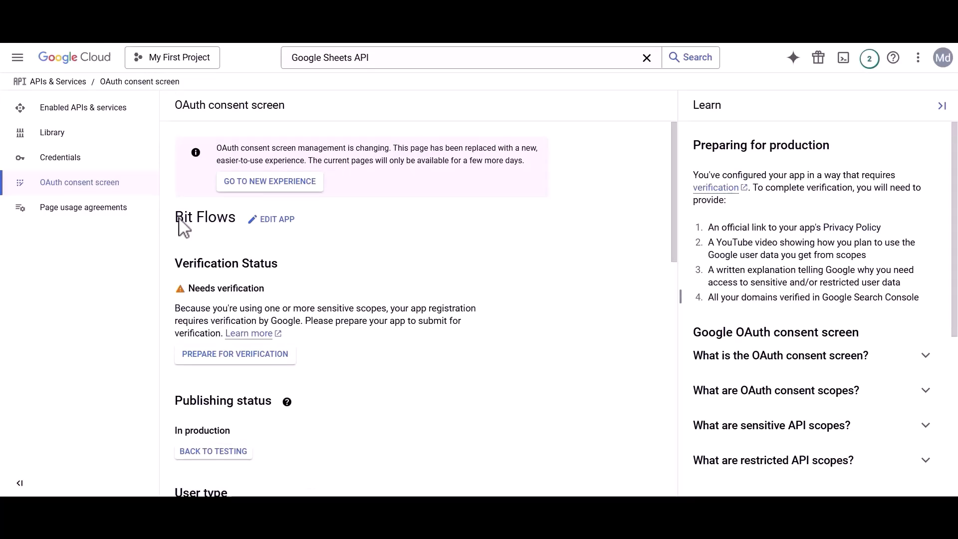
Edit the Bit Flows app, keep its support and developer contact e-mails, and save.
click(254, 221)
drag(174, 278, 267, 285)
click(264, 287)
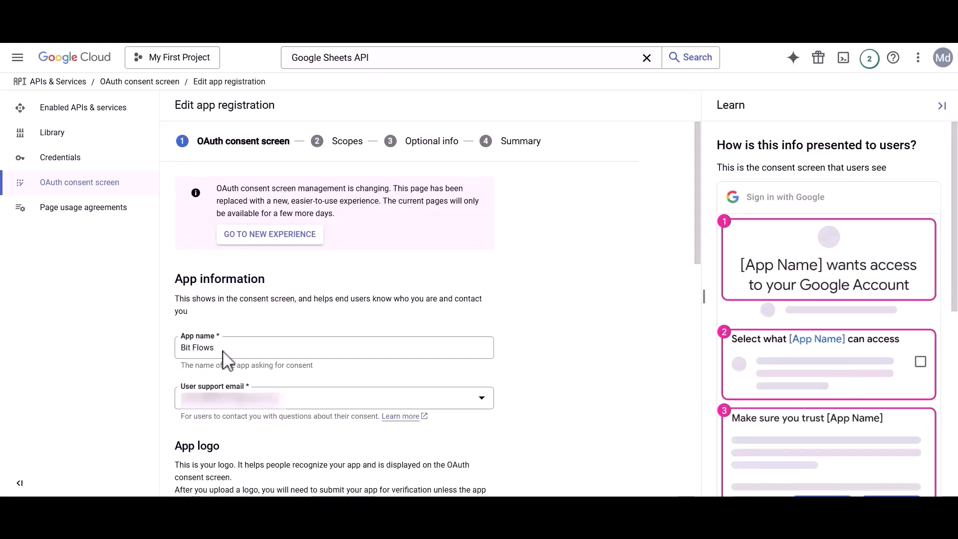
click(227, 393)
click(227, 399)
scroll(227, 409, down, 6)
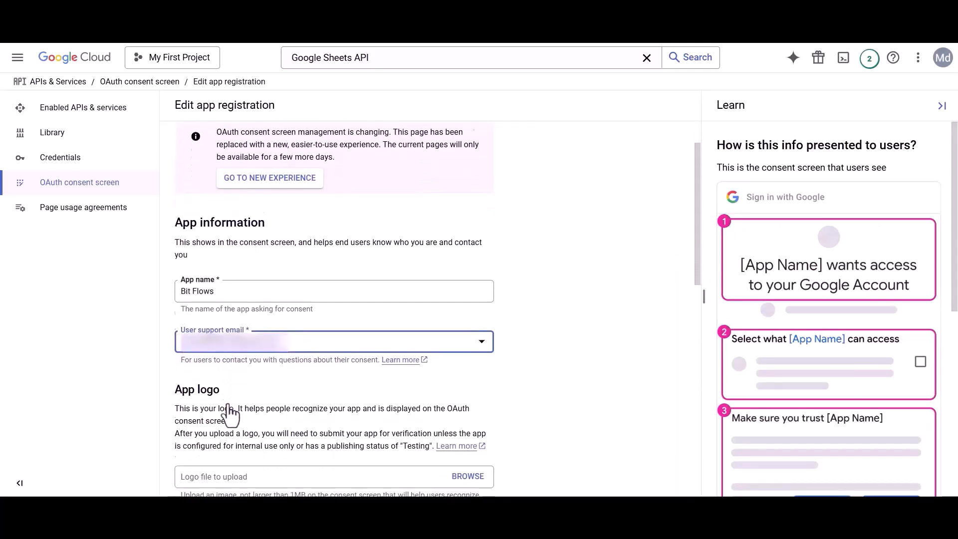
scroll(228, 407, down, 7)
drag(174, 398, 343, 403)
click(342, 404)
click(228, 428)
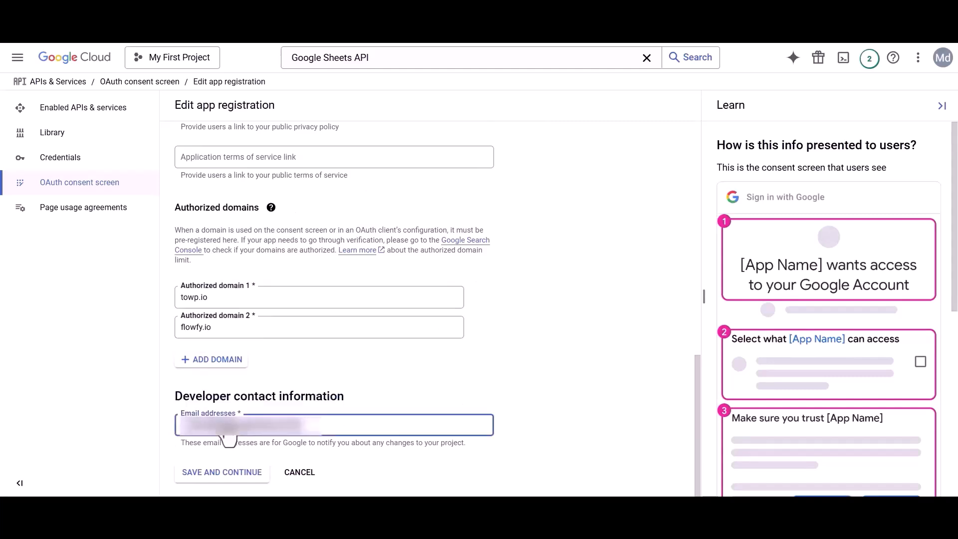
click(223, 474)
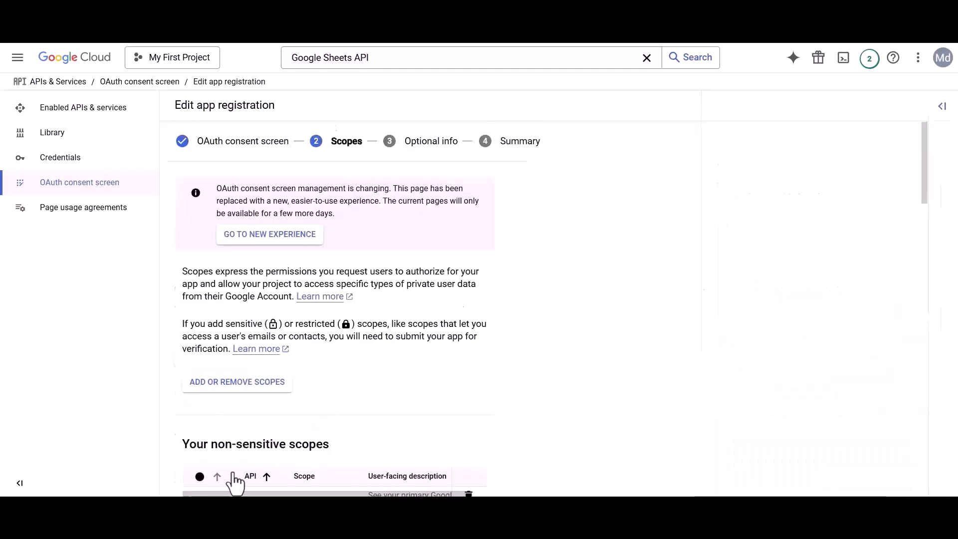
In Update selected scopes, filter by the auth/drive scope URL and tick it.
click(231, 383)
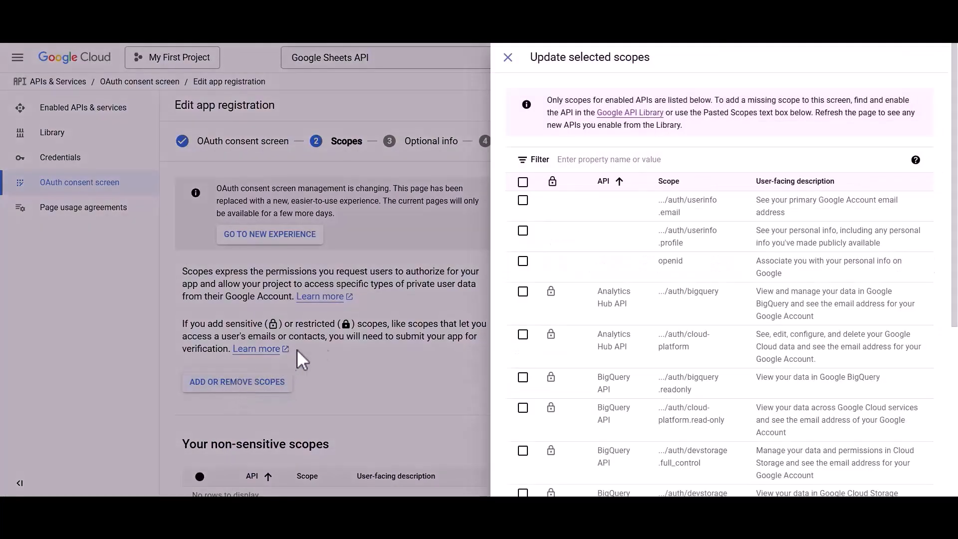
click(596, 159)
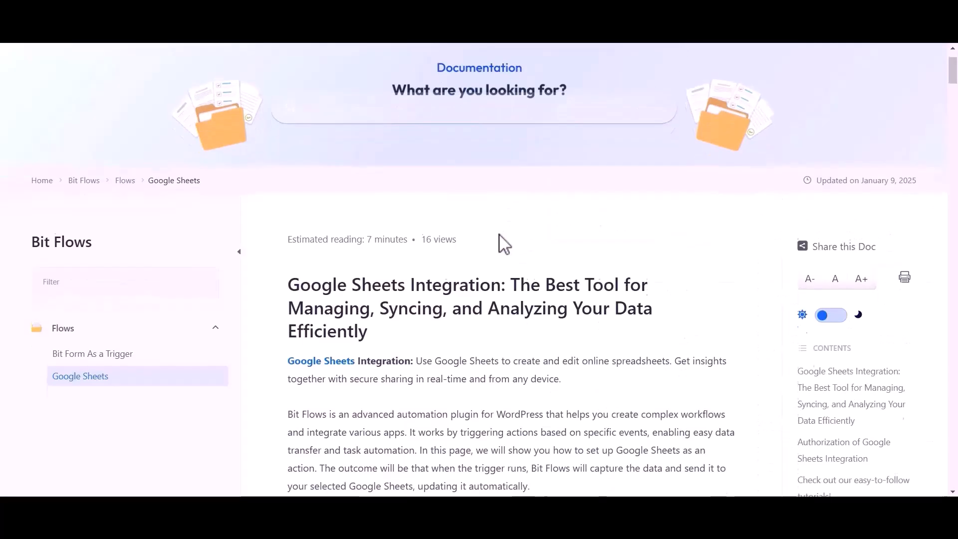
scroll(499, 242, down, 4)
scroll(499, 234, down, 15)
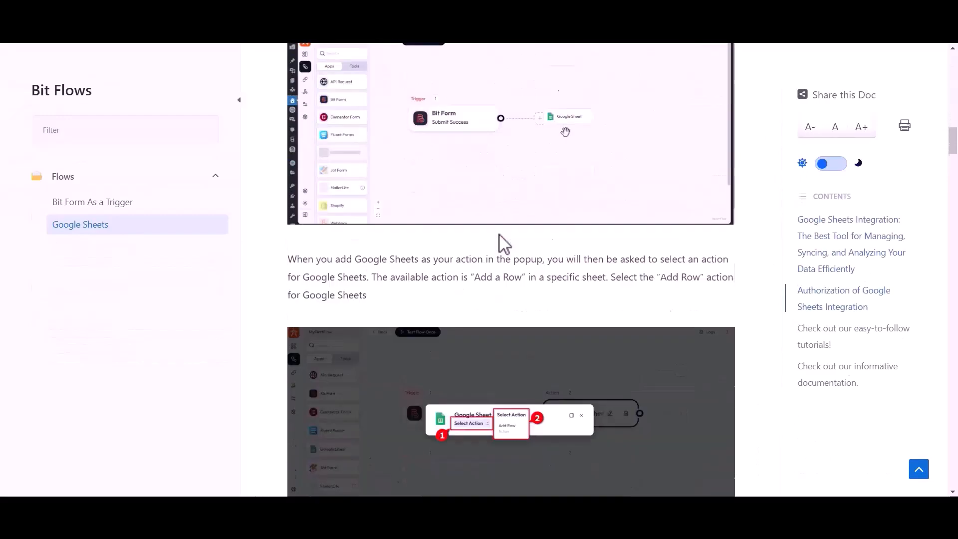
scroll(499, 232, down, 20)
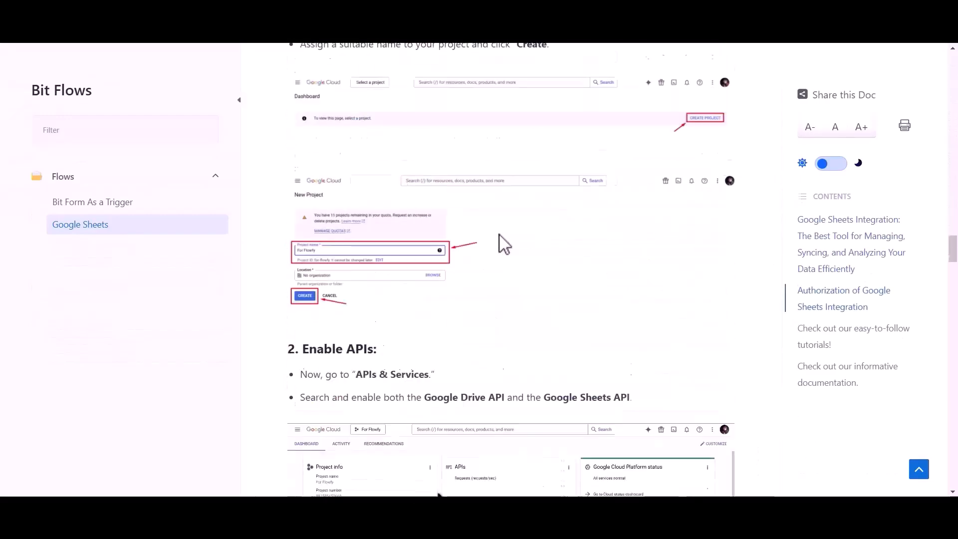
drag(314, 273, 489, 274)
key(ctrl+c)
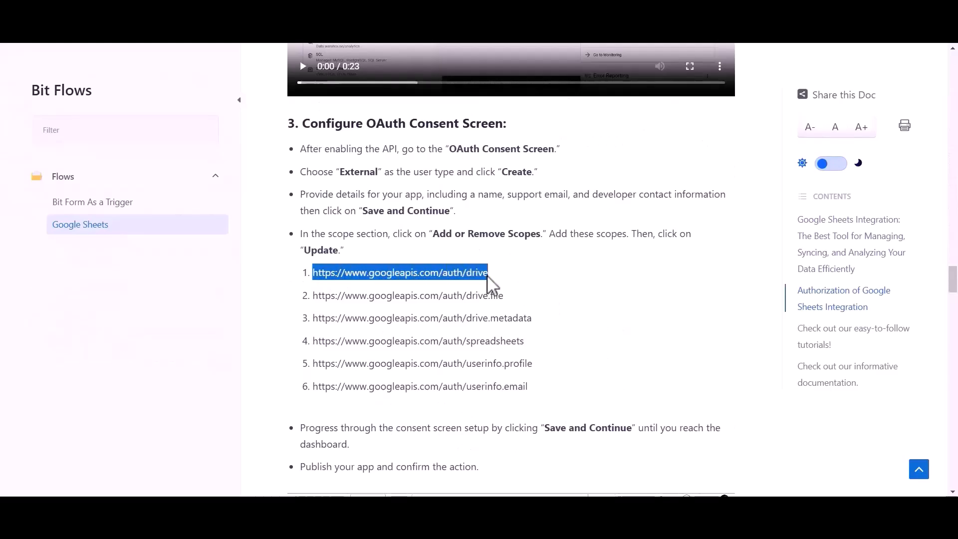
key(alt+Tab)
key(ctrl+v)
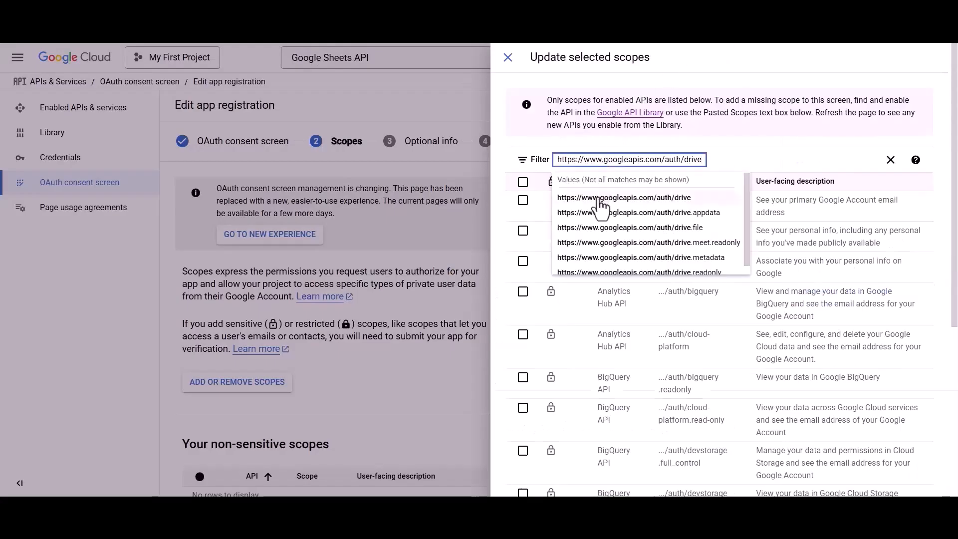
click(602, 200)
click(522, 201)
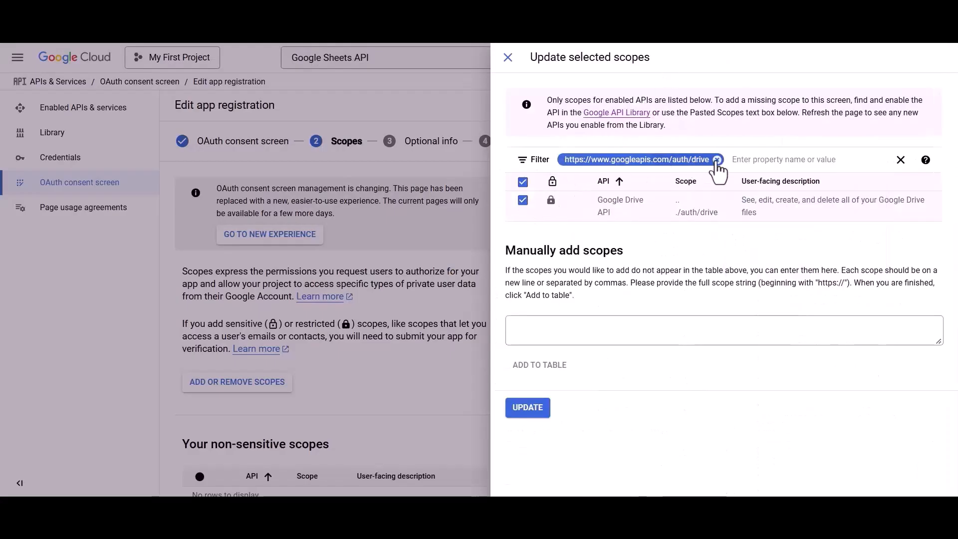
Filter the scope list by the drive.file URL from the guide and tick it.
click(717, 160)
key(alt+Tab)
drag(312, 296, 506, 300)
key(ctrl+c)
key(alt+Tab)
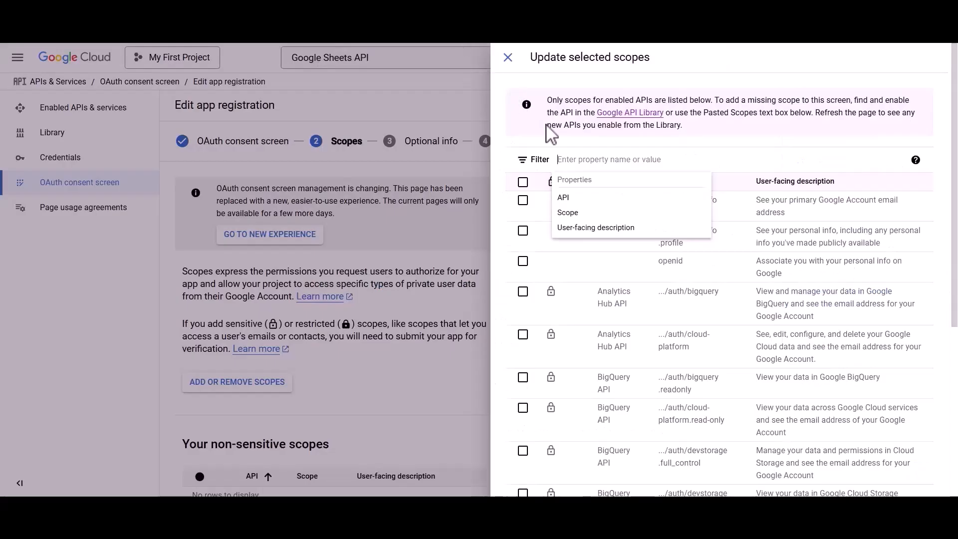
key(ctrl+v)
click(581, 199)
click(523, 199)
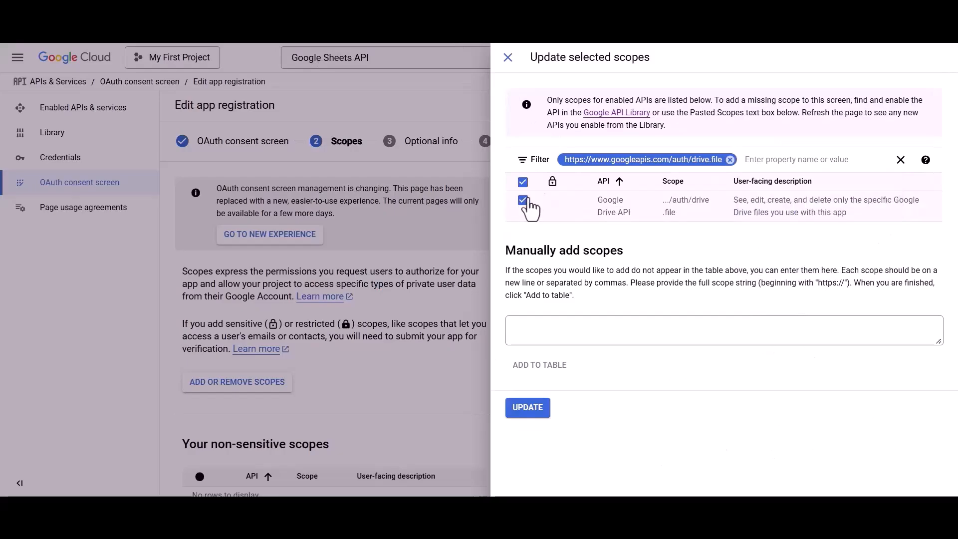
click(721, 160)
Copy the drive.metadata scope URL from the setup guide into the scope filter.
key(alt+Tab)
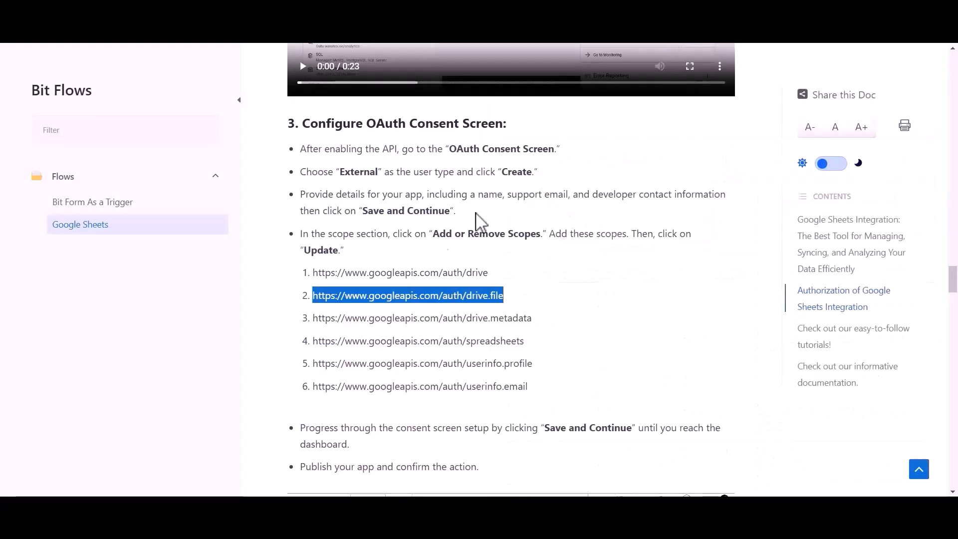
drag(316, 318, 533, 320)
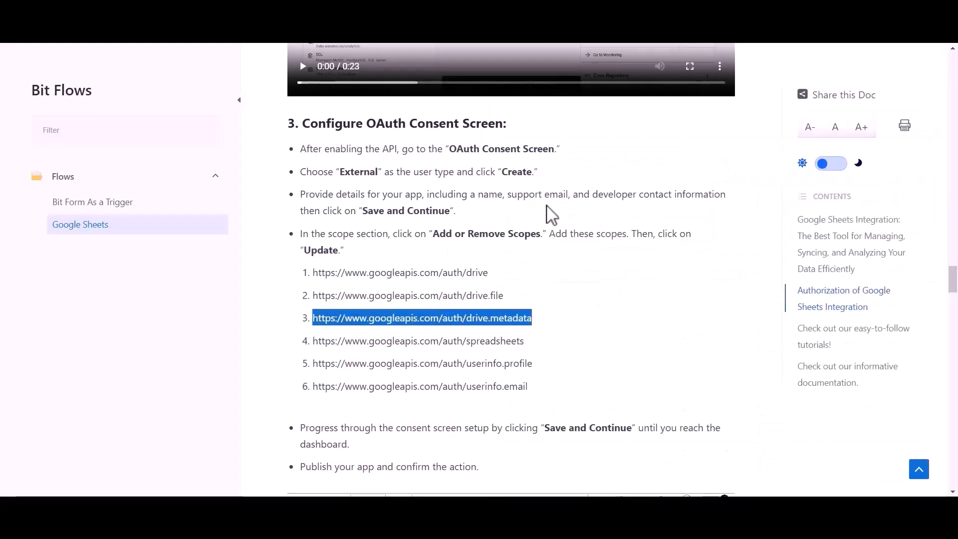
key(ctrl+c)
key(alt+Tab)
key(ctrl+v)
Tick the drive.metadata scope, then filter for and tick the Google Sheets spreadsheets scope.
click(554, 198)
click(523, 200)
click(753, 159)
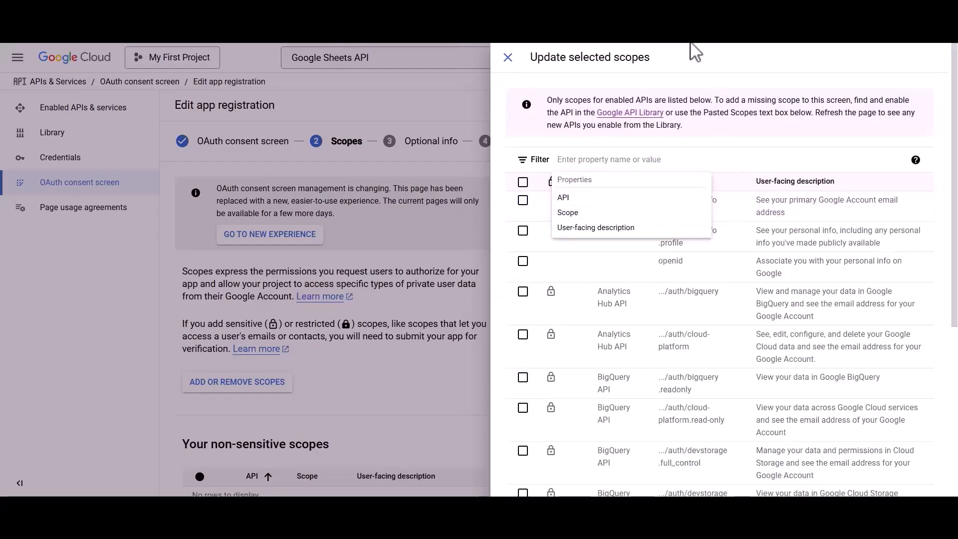
key(alt+Tab)
drag(313, 340, 518, 342)
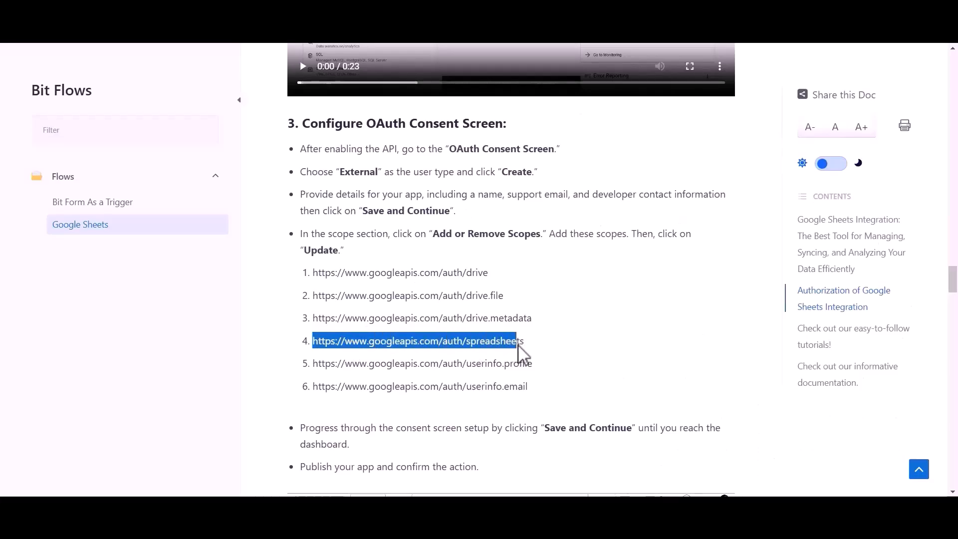
key(alt+Tab)
key(ctrl+v)
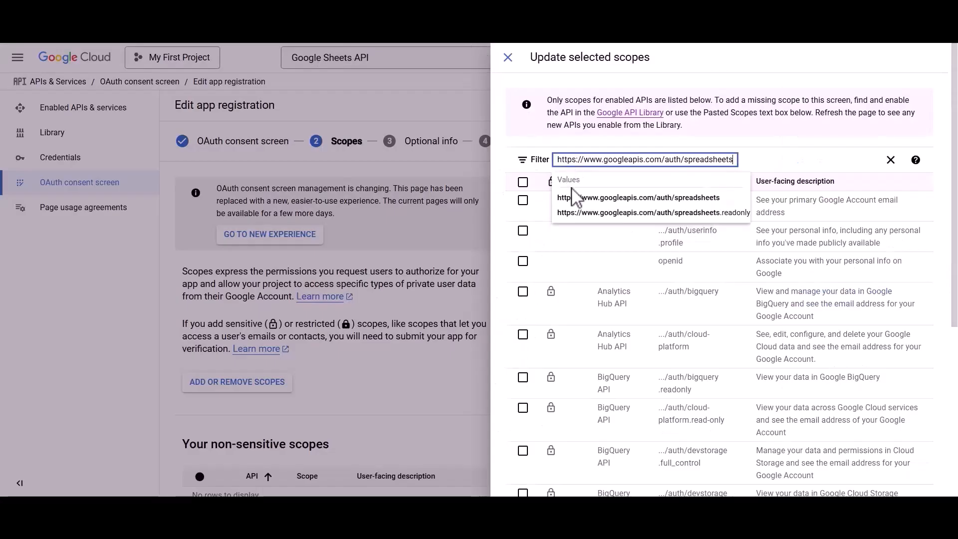
click(574, 199)
click(522, 200)
click(748, 160)
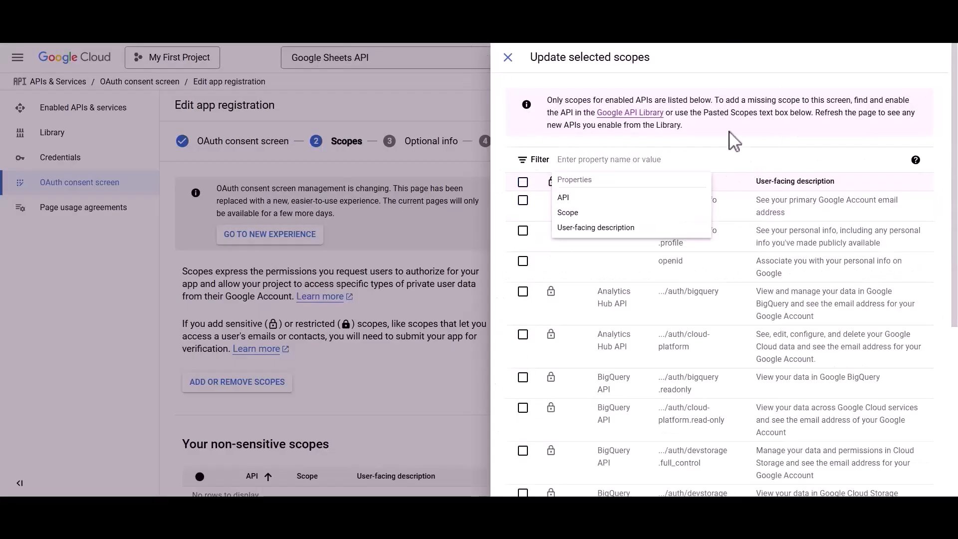
Copy the userinfo.profile scope URL from the guide, filter for it and tick it.
key(alt+Tab)
drag(313, 364, 540, 377)
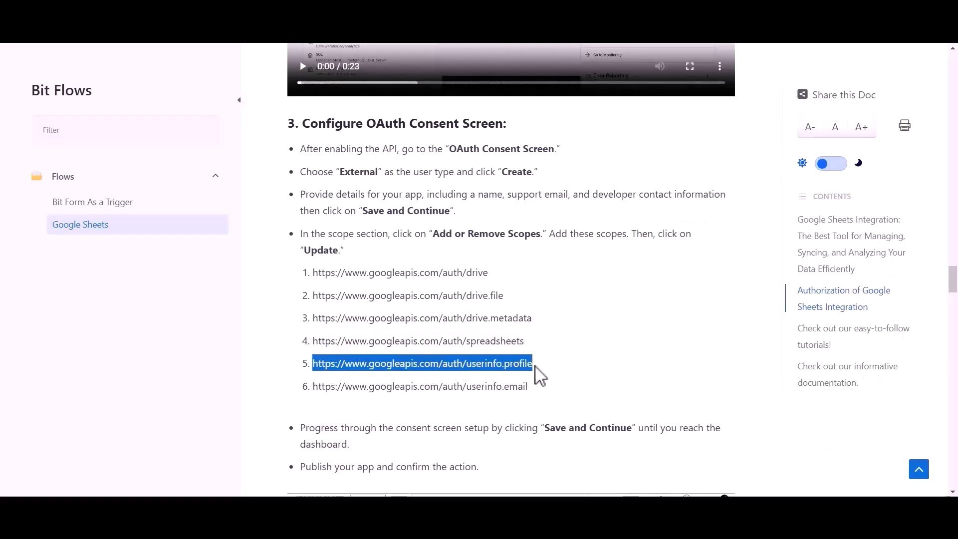
key(ctrl+c)
key(alt+Tab)
click(589, 159)
key(ctrl+v)
click(599, 204)
click(523, 199)
click(754, 160)
Copy the userinfo.email scope URL from the guide, filter for it and tick it.
key(alt+Tab)
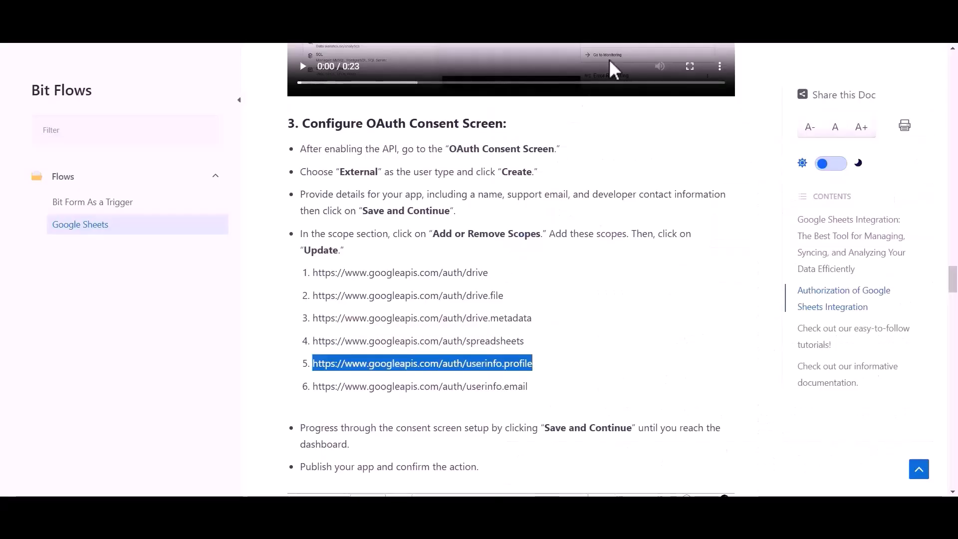
drag(312, 387, 532, 388)
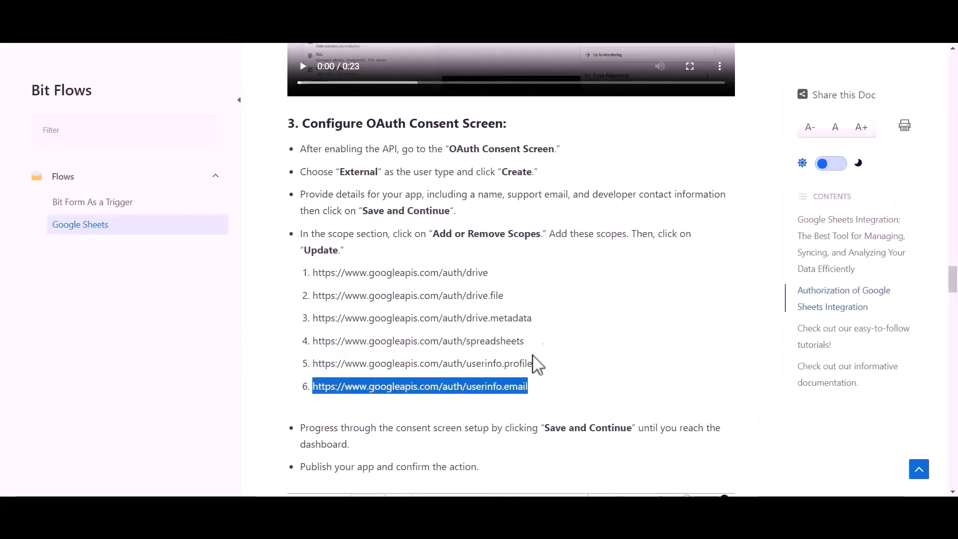
key(ctrl+c)
key(alt+Tab)
key(ctrl+v)
click(604, 200)
click(523, 200)
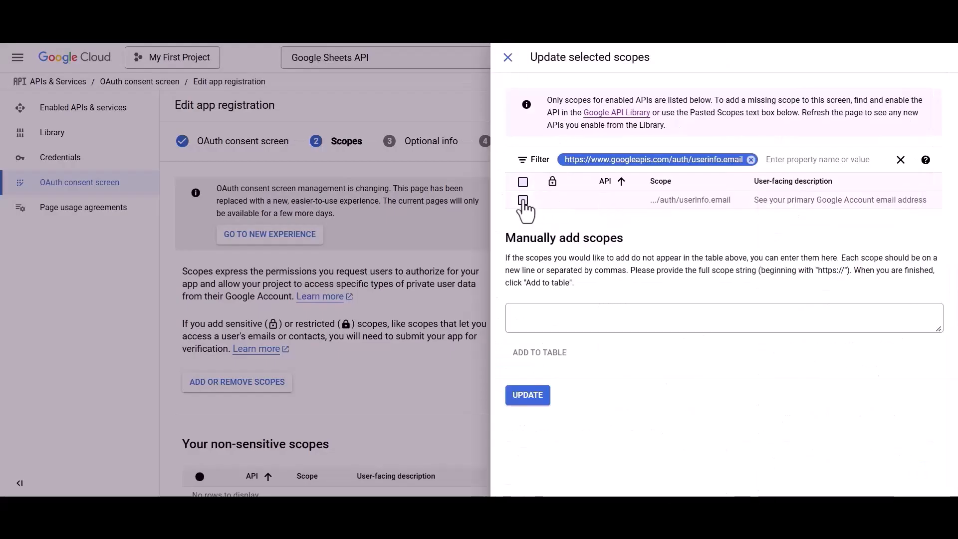
click(754, 160)
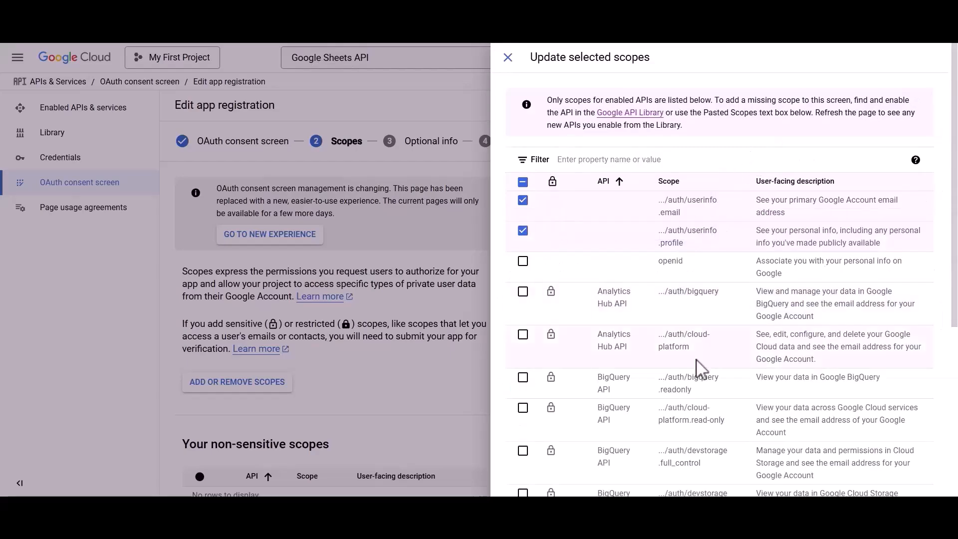
scroll(698, 369, down, 5)
Apply the scopes, finish the consent screen steps and publish the app to production.
click(528, 479)
scroll(530, 486, down, 15)
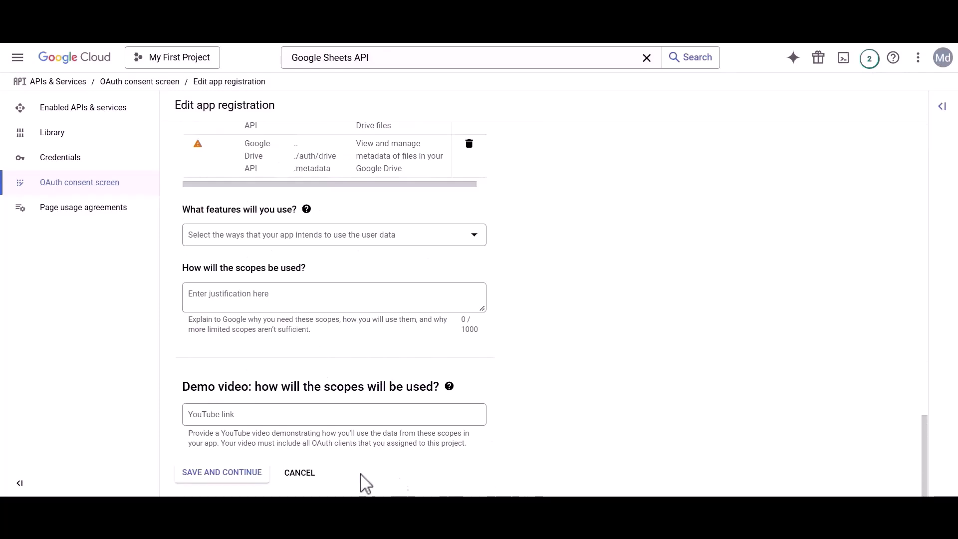
click(216, 474)
scroll(215, 478, down, 3)
click(221, 473)
scroll(216, 478, down, 20)
click(216, 474)
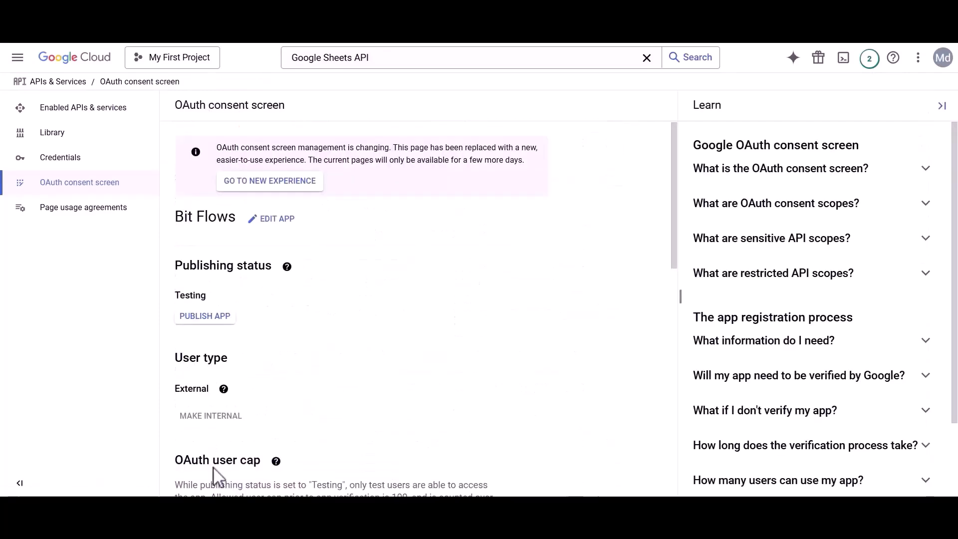
click(215, 318)
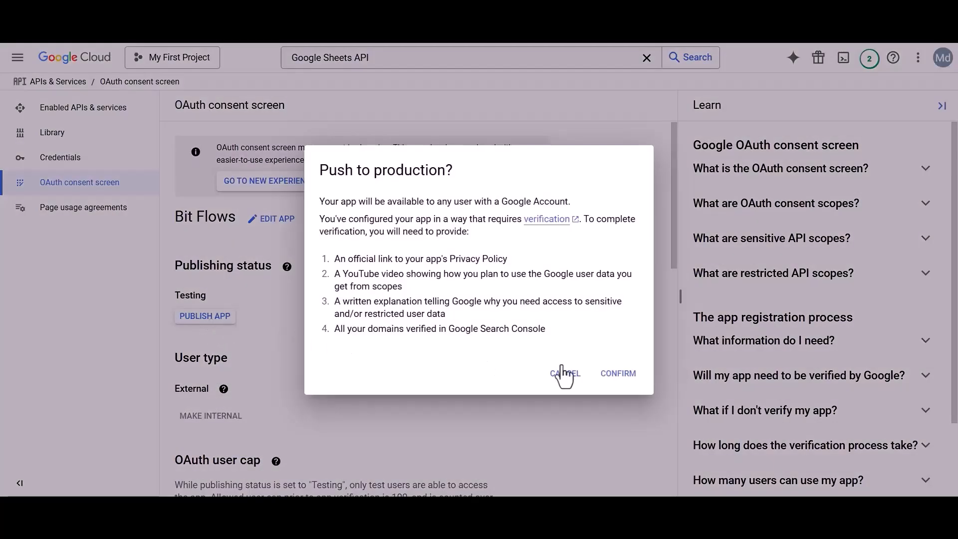
click(619, 380)
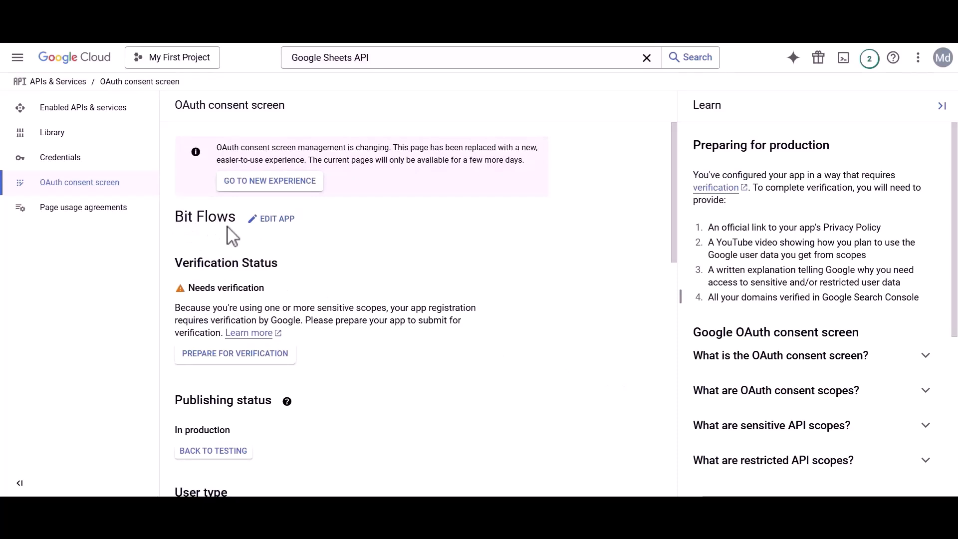
Start creating an OAuth client ID from the Credentials page.
click(75, 166)
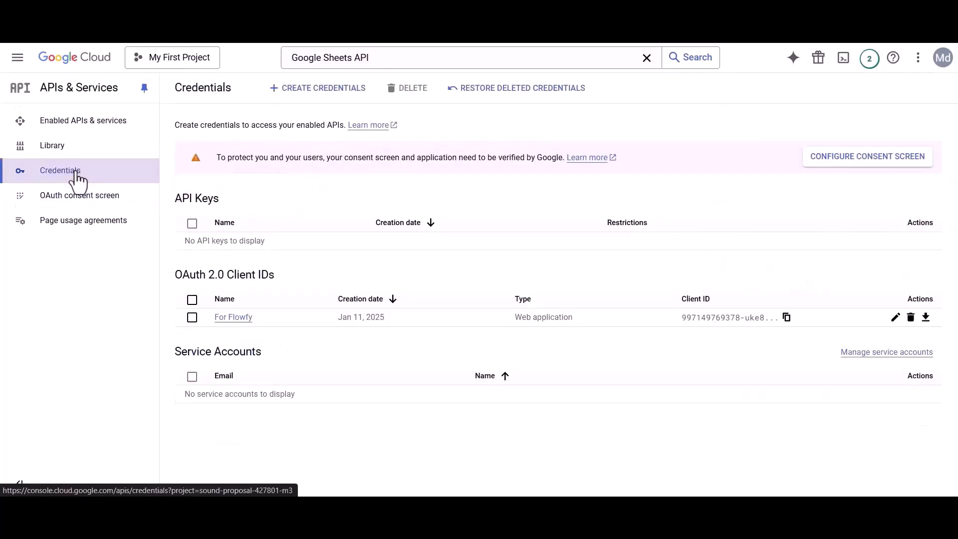
click(314, 97)
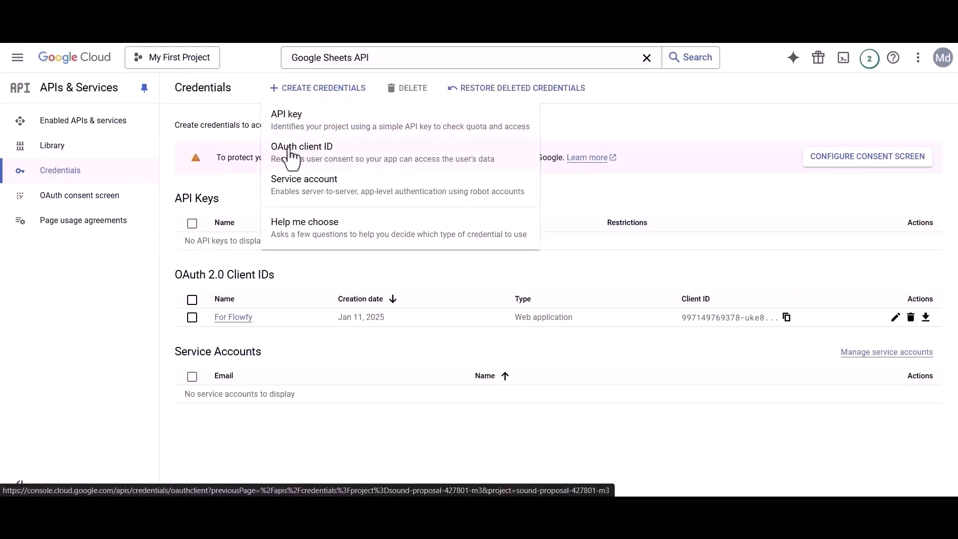
click(305, 158)
Make the client a Web application named Bit Flows.
click(213, 202)
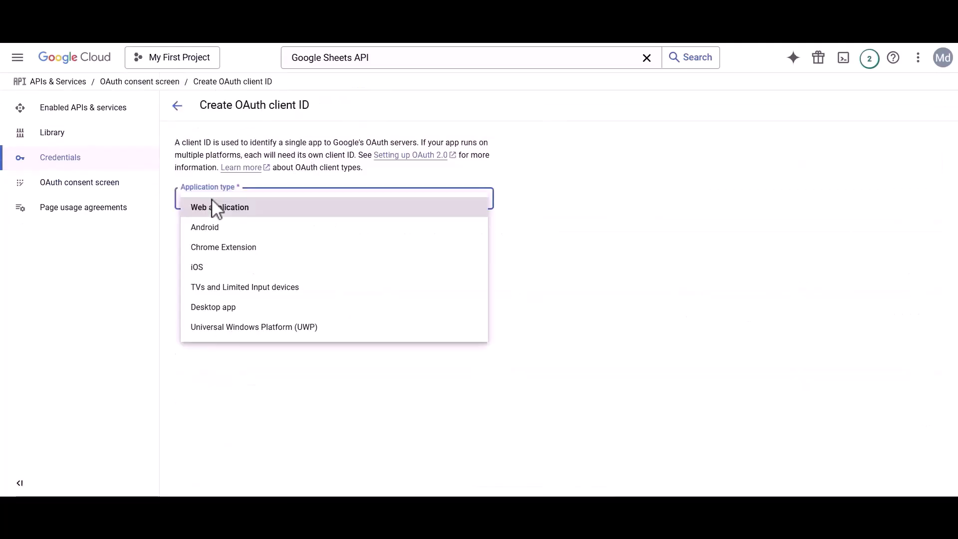
click(213, 205)
triple_click(192, 238)
text(Bit Flows)
drag(175, 351, 337, 355)
click(339, 356)
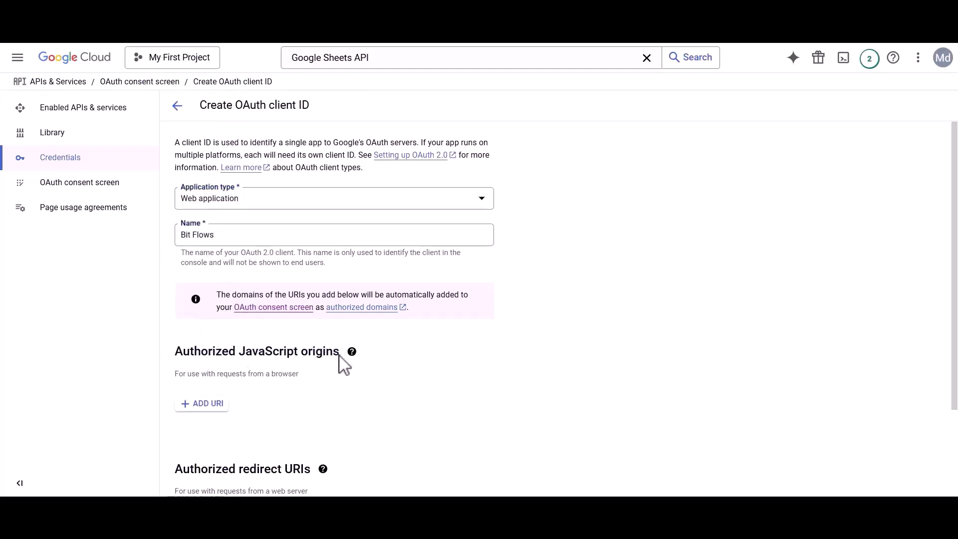
Add the site address as an authorized JavaScript origin.
click(205, 404)
key(ctrl+v)
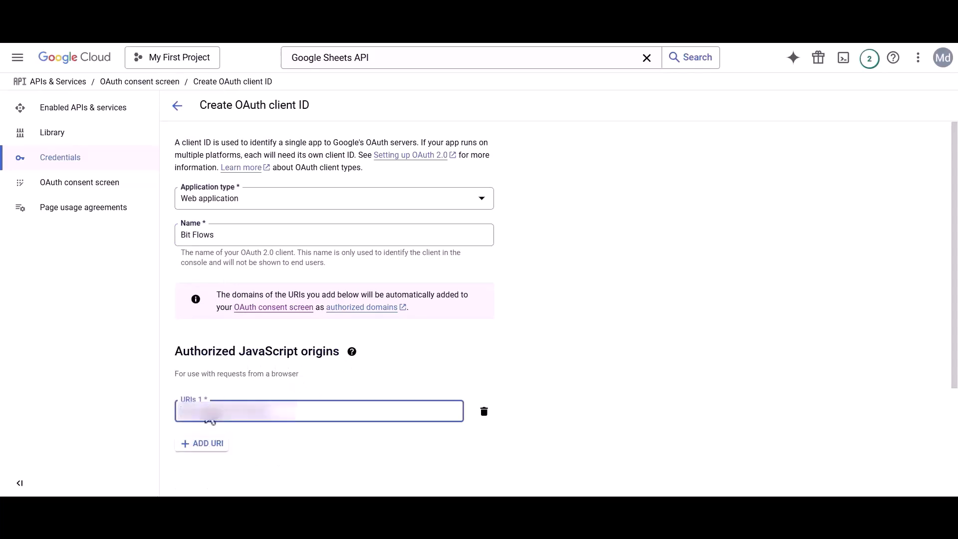
scroll(209, 414, down, 2)
scroll(208, 414, down, 1)
drag(176, 371, 312, 384)
click(312, 384)
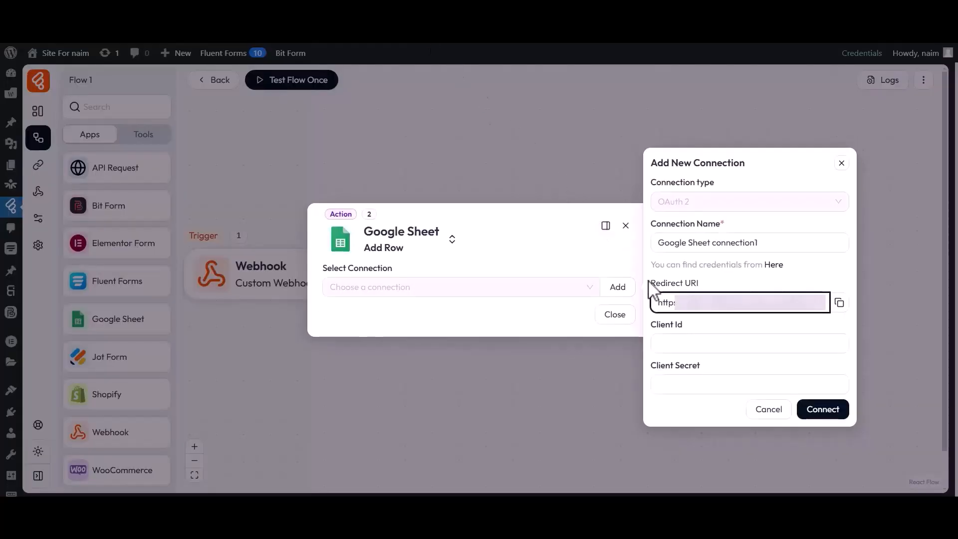
Add the Bit Flows redirect URI as an authorized redirect URI and create the client.
drag(654, 288, 836, 314)
click(839, 303)
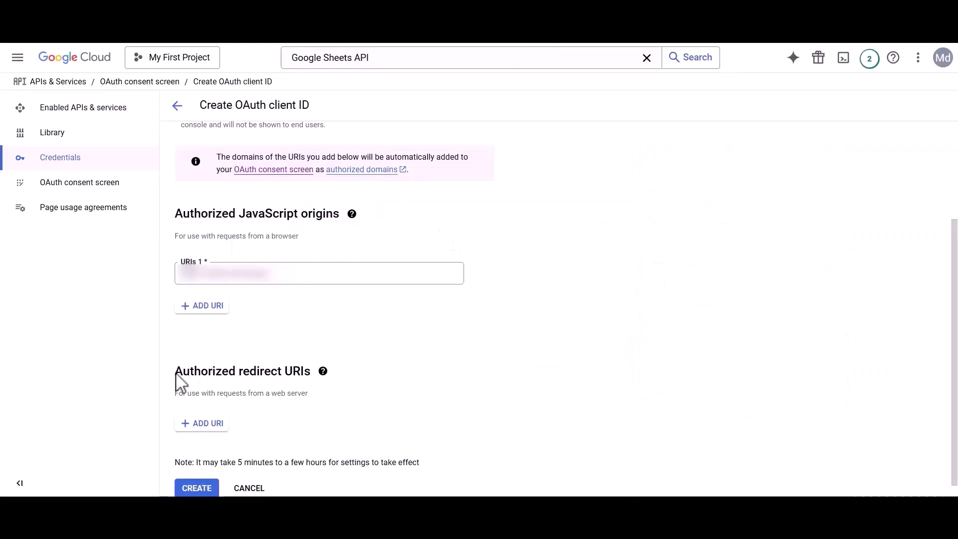
drag(175, 375, 314, 380)
click(315, 381)
click(215, 424)
key(ctrl+v)
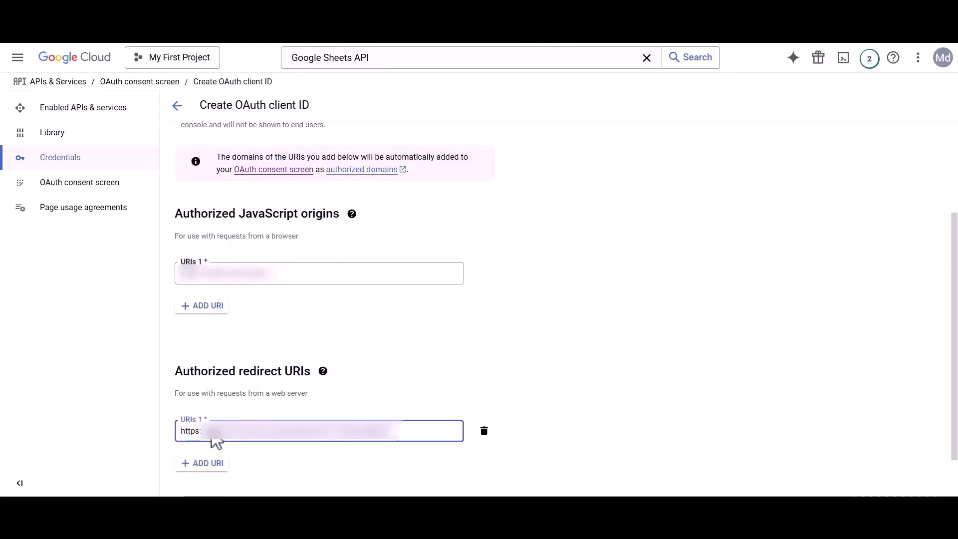
scroll(216, 442, down, 1)
click(193, 474)
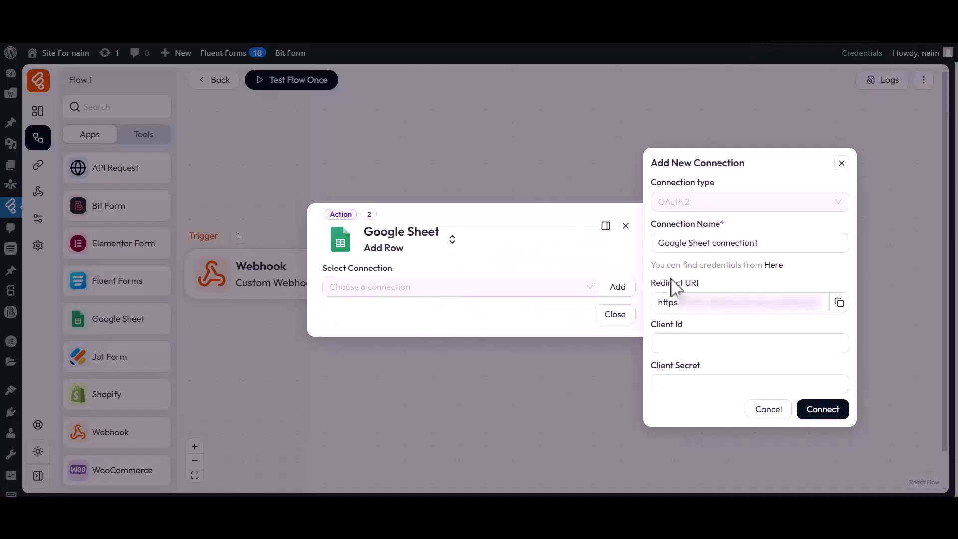
Paste the new OAuth client ID into the Bit Flows connection panel.
click(687, 335)
key(ctrl+v)
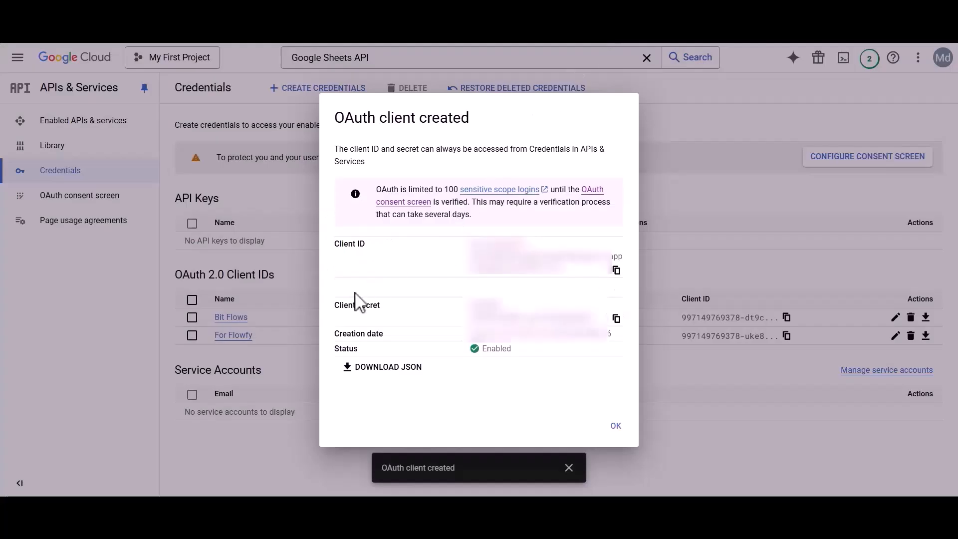
drag(334, 305, 384, 313)
click(385, 314)
Paste the client secret into the Client Secret field and connect to Google.
click(617, 318)
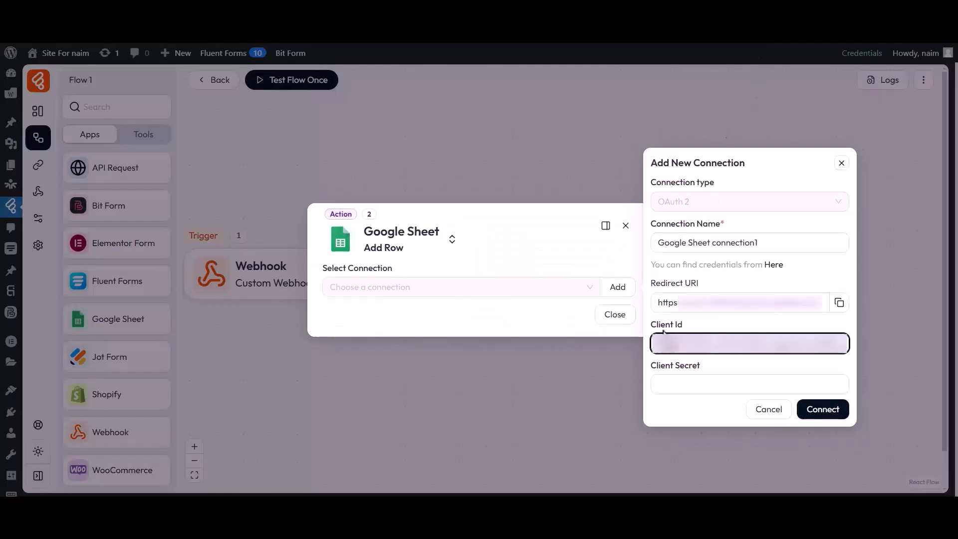
drag(651, 366, 667, 370)
click(696, 387)
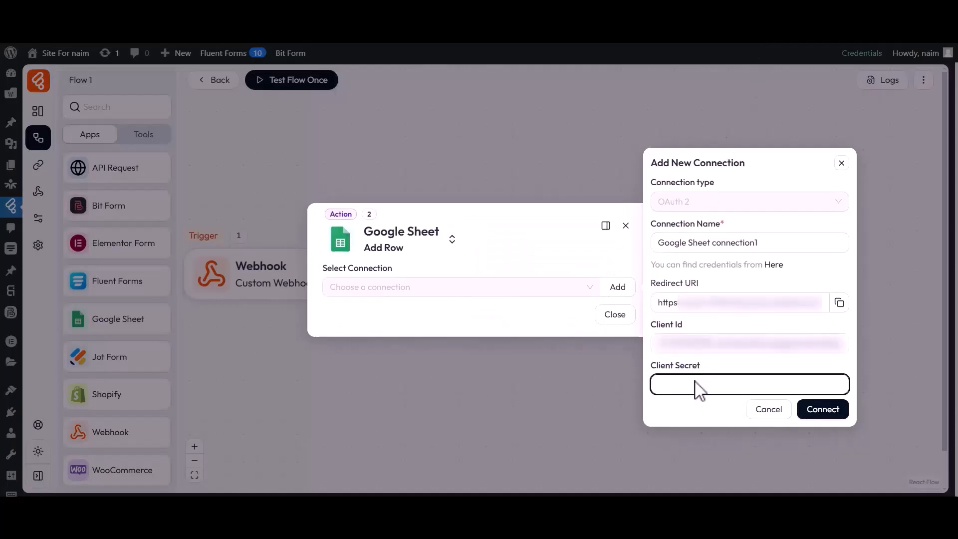
key(ctrl+v)
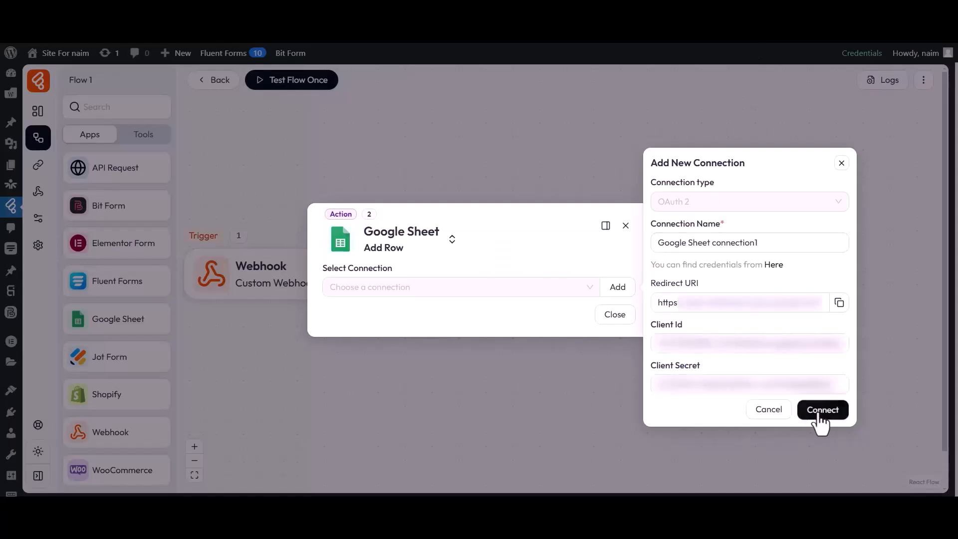
click(819, 413)
drag(23, 107, 195, 107)
Choose the Google account, proceed past the unverified-app warning, and grant all Drive and Sheets permissions.
click(162, 133)
click(70, 181)
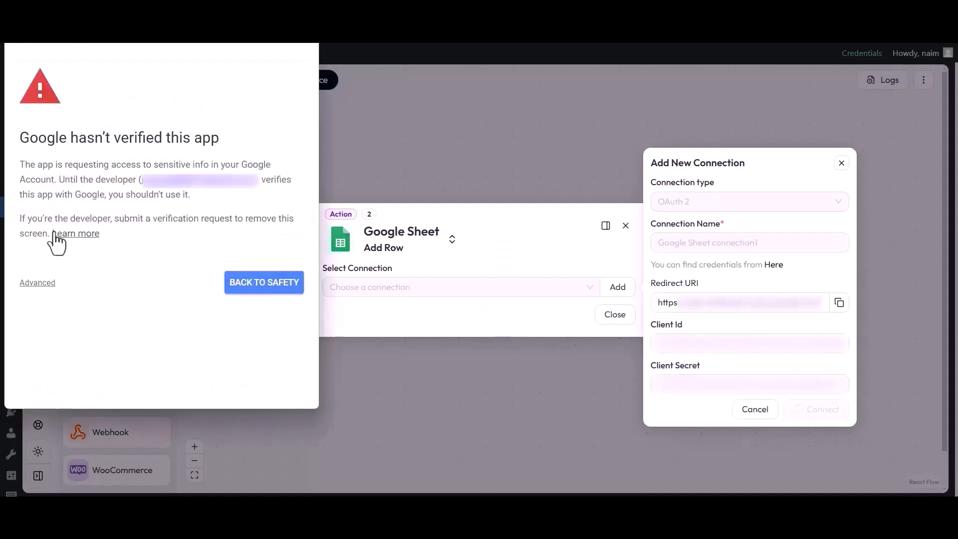
click(38, 283)
click(42, 369)
click(38, 228)
scroll(42, 235, down, 5)
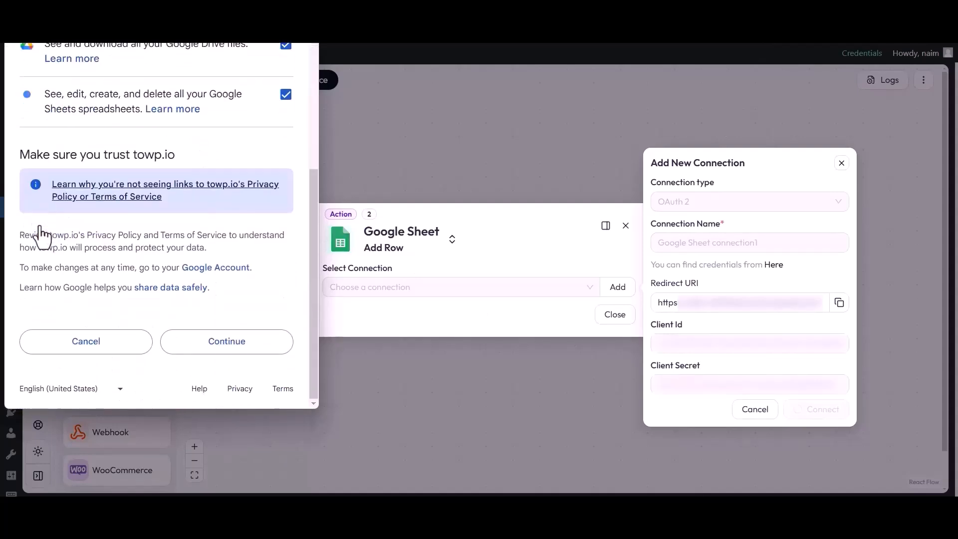
click(234, 344)
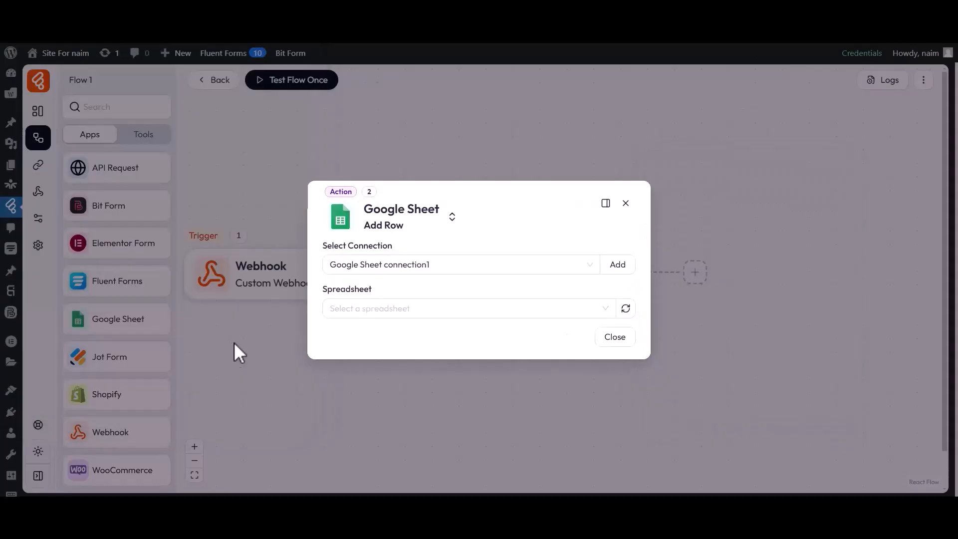
Target the My All Post List spreadsheet and its Sheet1 in the Add Row action.
drag(330, 244, 398, 248)
click(372, 257)
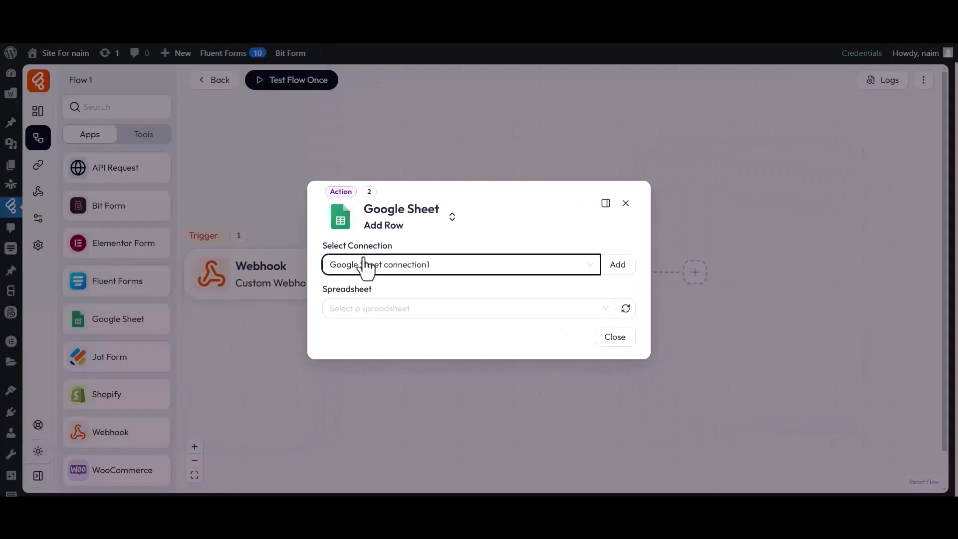
drag(324, 289, 376, 290)
click(361, 307)
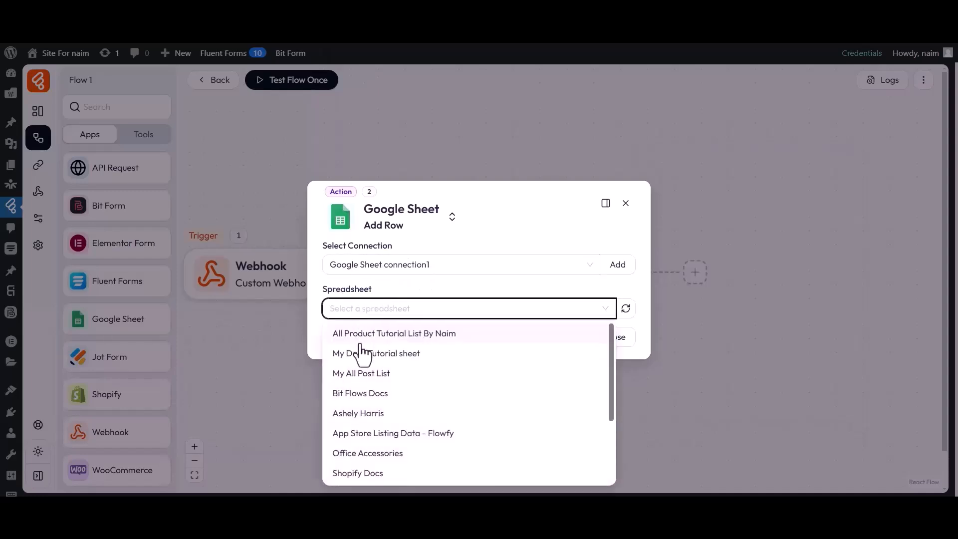
click(361, 374)
click(353, 315)
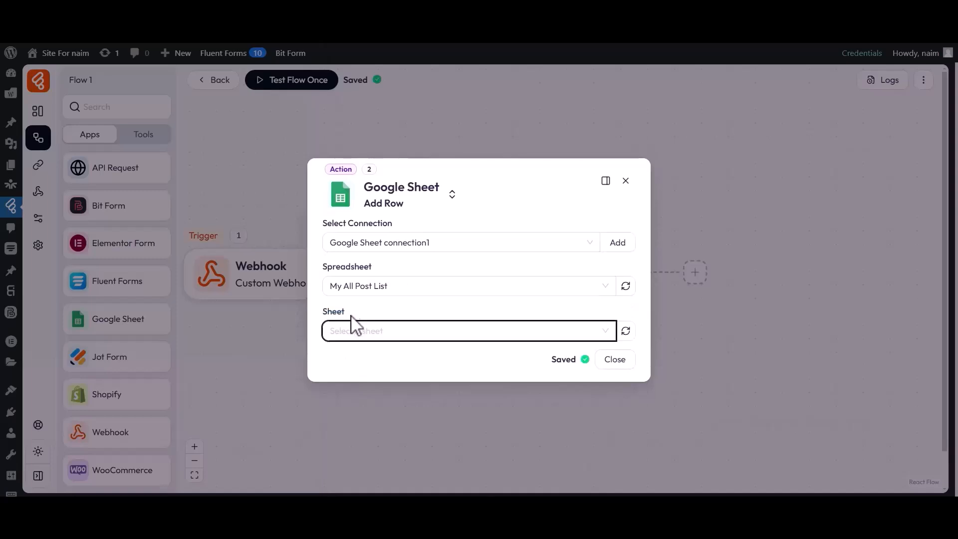
click(346, 338)
click(344, 356)
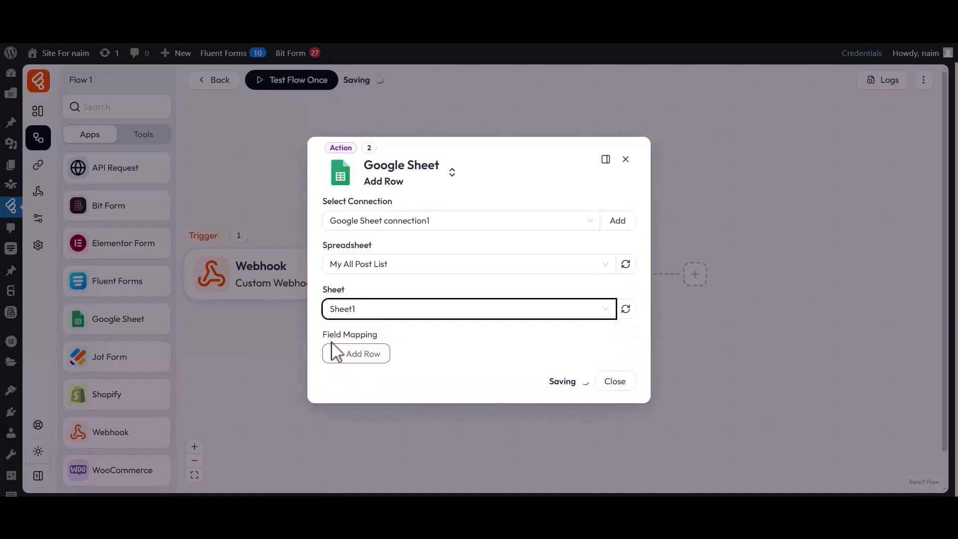
Add a first field-mapping row set to column A.
click(380, 352)
click(361, 350)
click(344, 186)
Map column A to webhook field b1-2 and column B to b1-3.
click(464, 351)
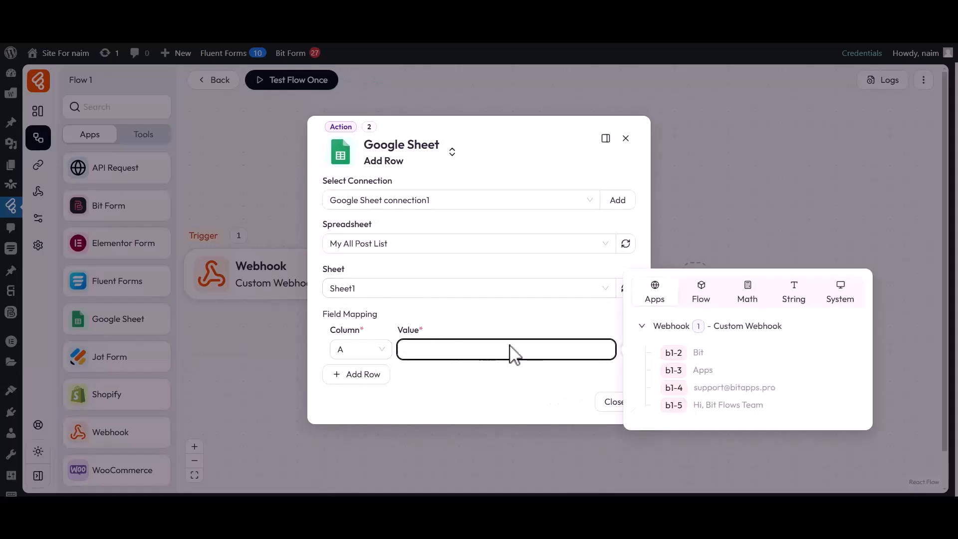
click(674, 353)
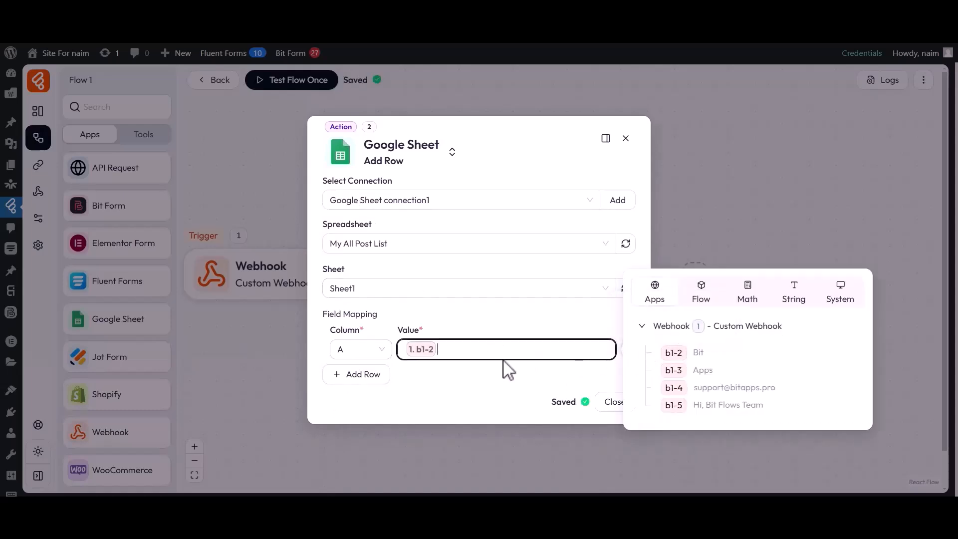
click(355, 375)
click(355, 374)
click(359, 228)
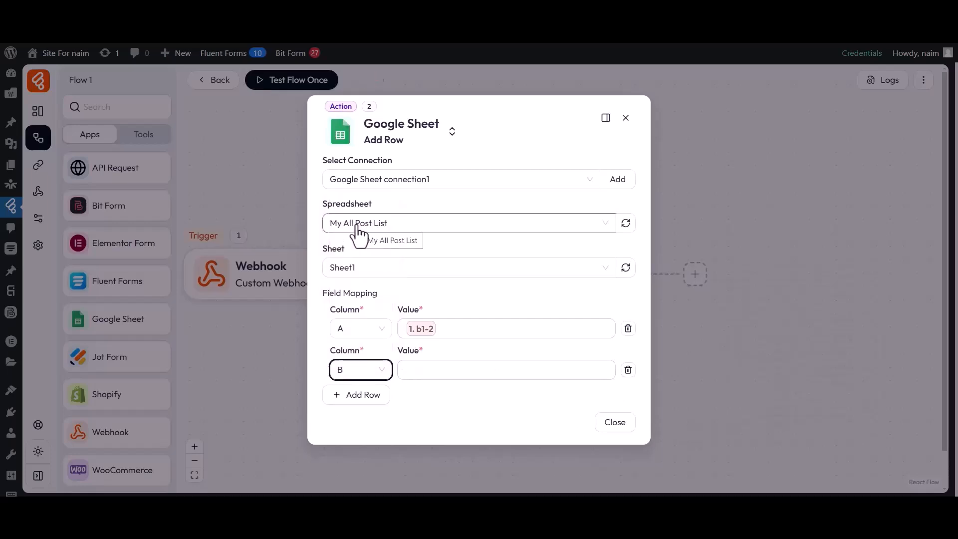
click(464, 373)
click(672, 391)
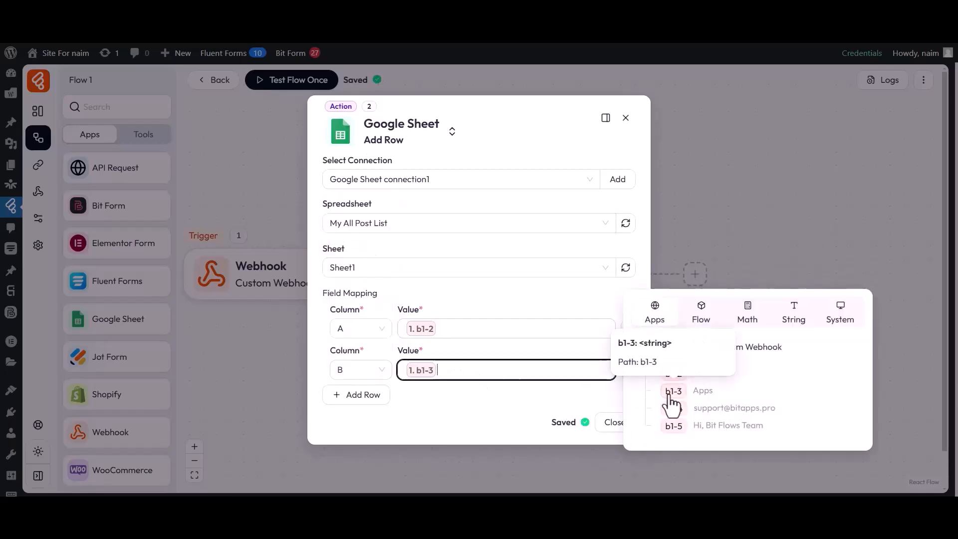
click(496, 399)
Map column C to webhook field b1-4 and column D to b1-5.
click(358, 395)
click(359, 395)
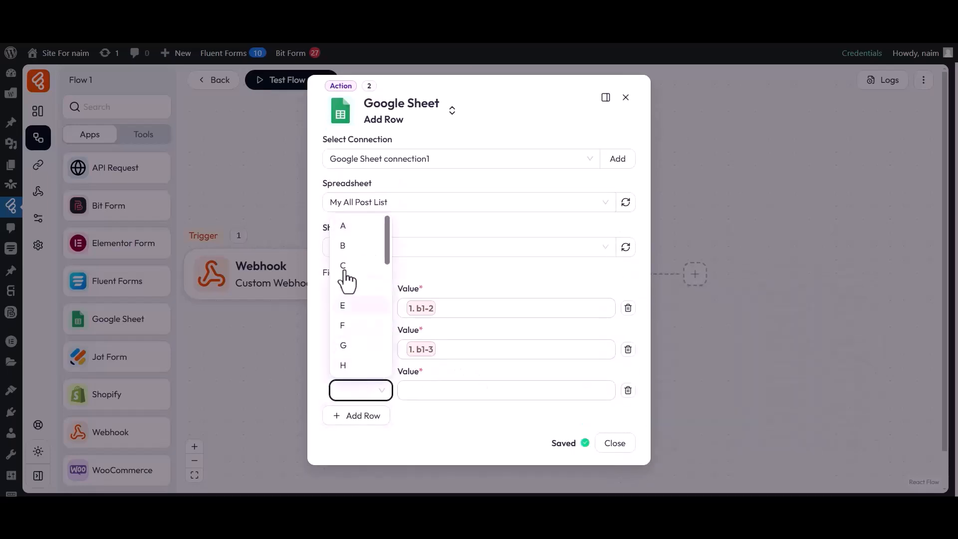
click(349, 267)
click(471, 392)
click(672, 431)
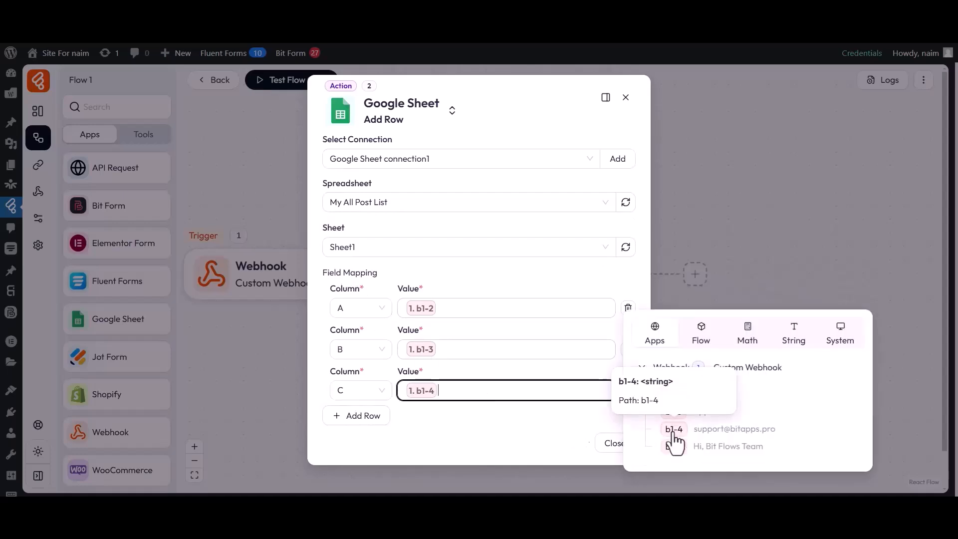
click(533, 422)
click(357, 417)
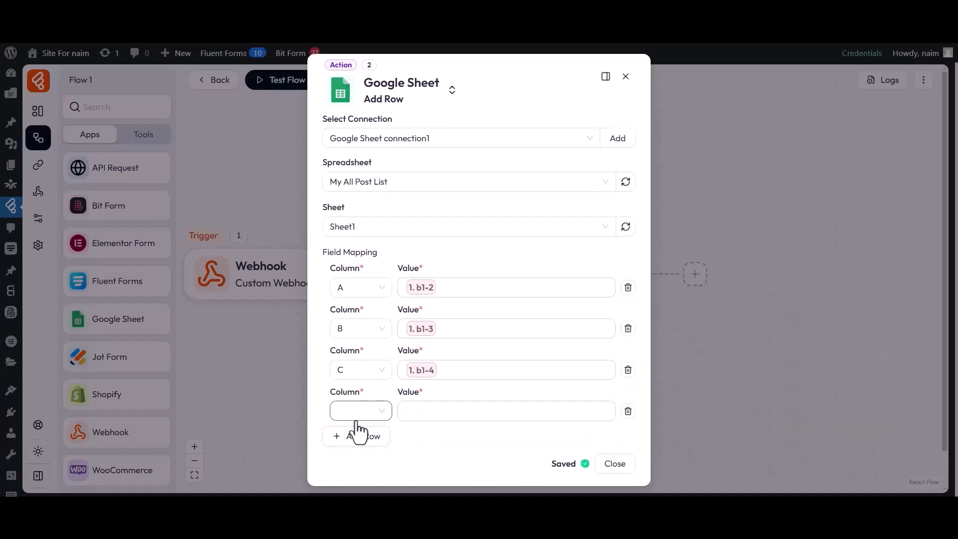
click(357, 418)
click(349, 313)
click(480, 417)
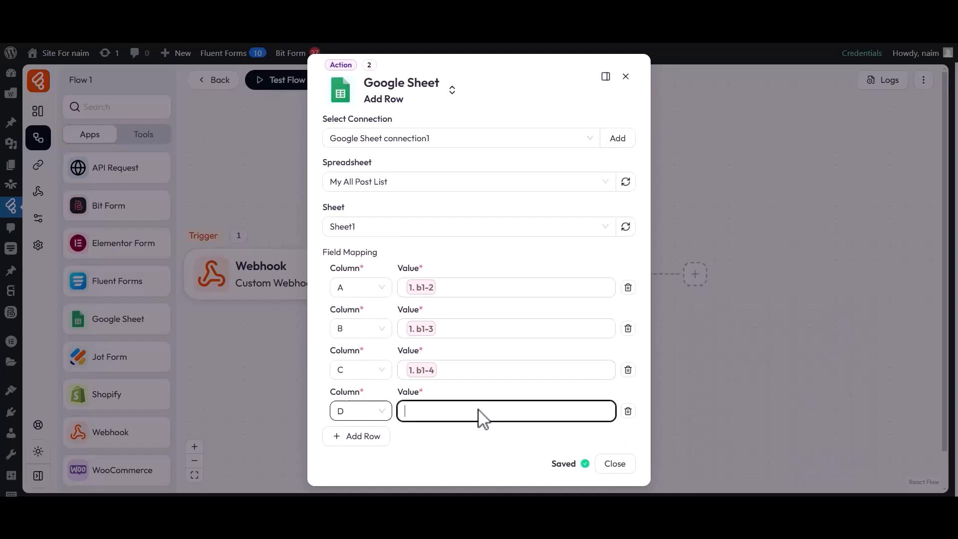
click(674, 465)
click(553, 436)
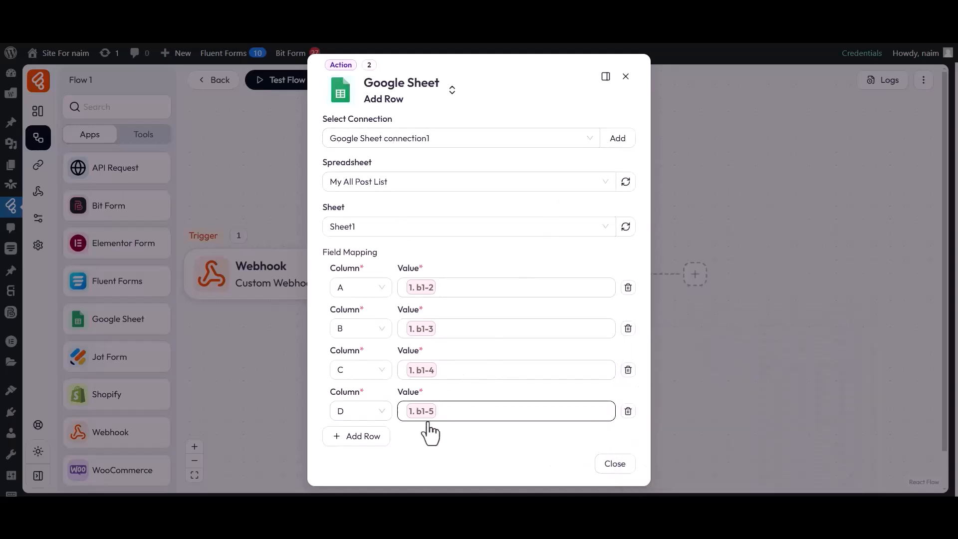
Close the Google Sheet action and send a test request to the webhook from apirequest.io.
click(615, 467)
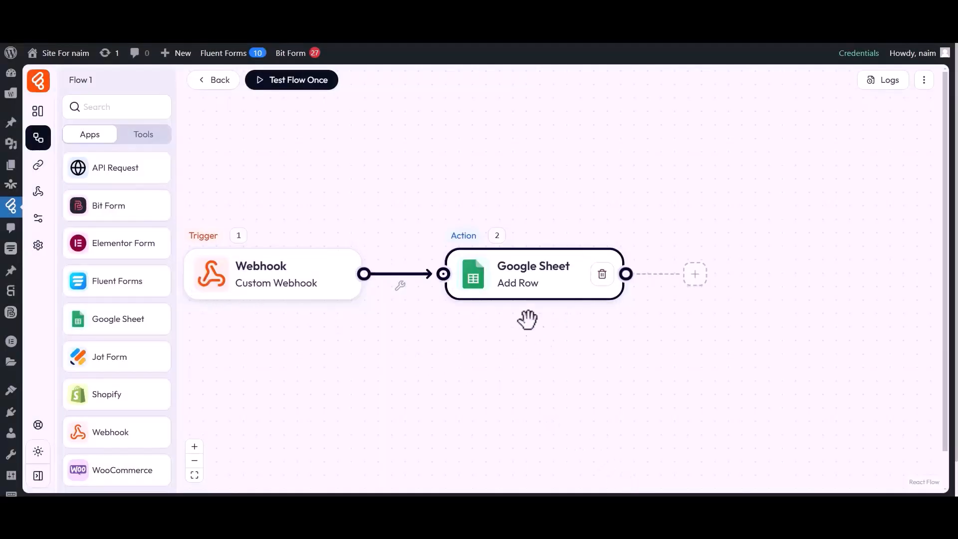
click(389, 11)
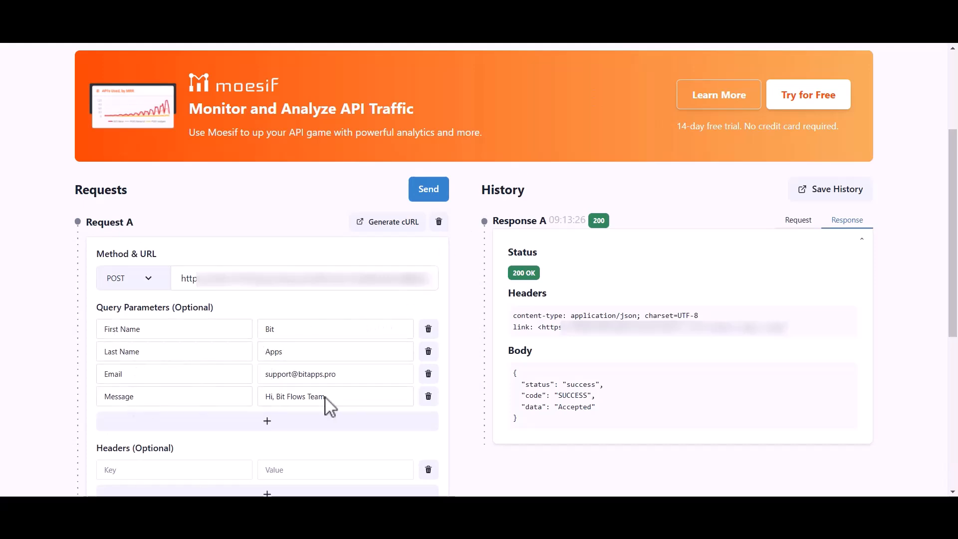
click(429, 192)
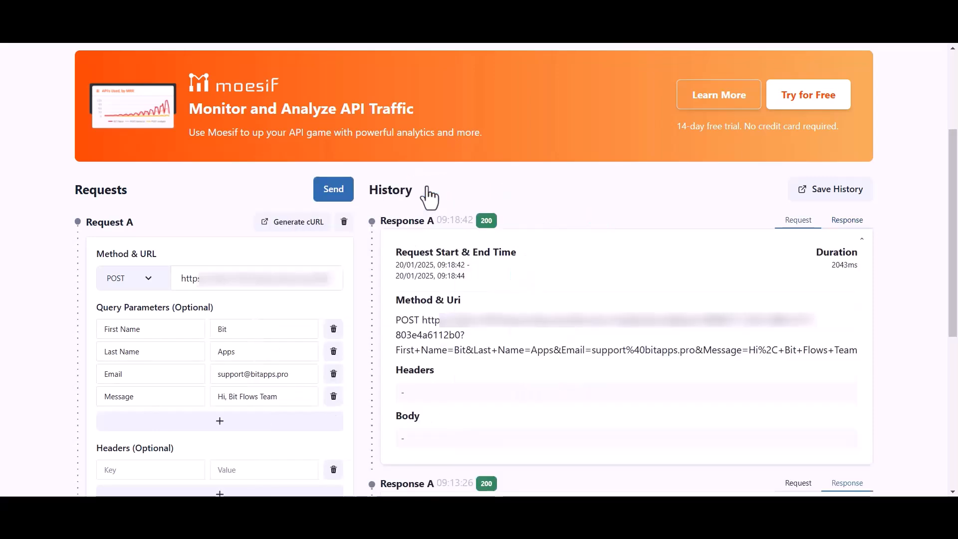
click(280, 12)
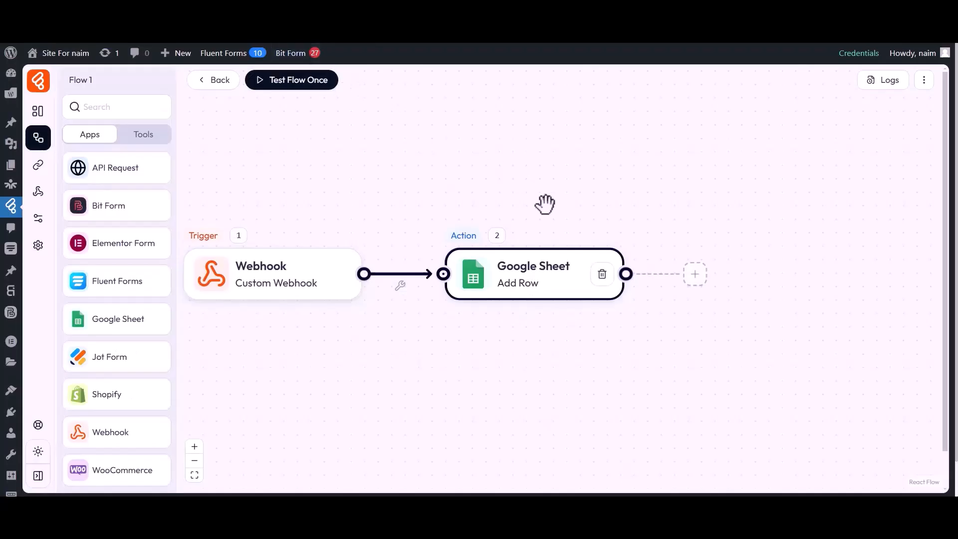
Inspect the successful run's logs, expanding the GoogleSheet step's input values, then close the details.
click(879, 81)
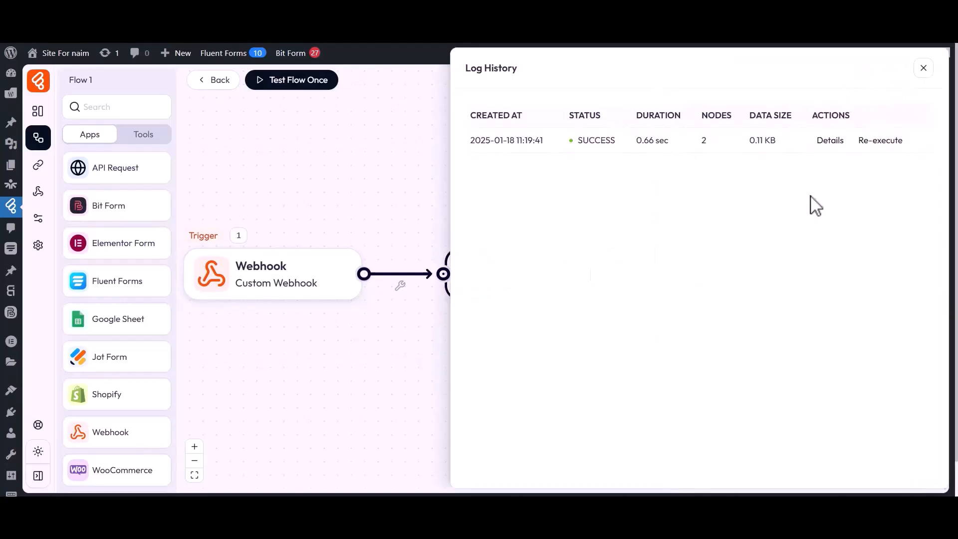
click(830, 141)
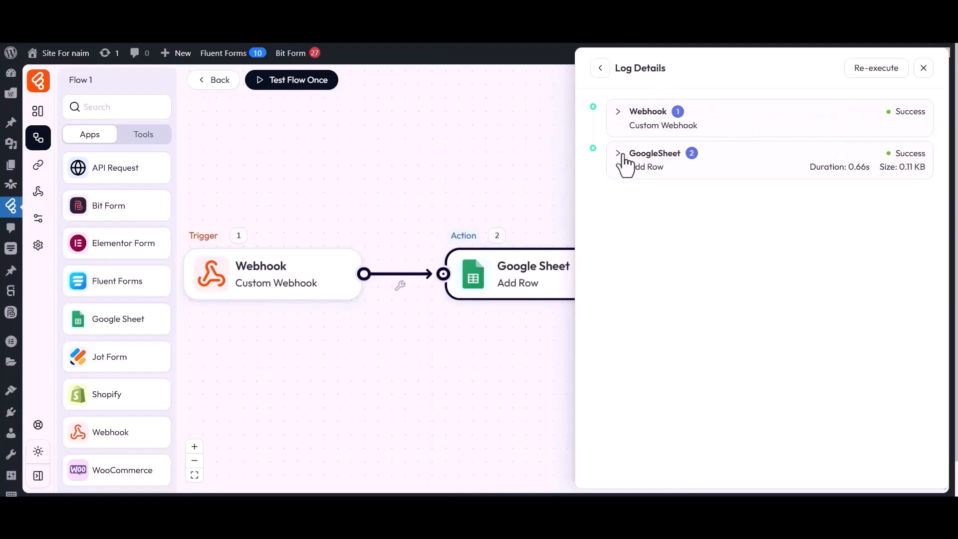
click(651, 157)
click(643, 193)
click(661, 244)
click(659, 260)
drag(679, 275, 731, 277)
click(731, 278)
drag(679, 292, 731, 295)
drag(679, 310, 801, 316)
click(801, 316)
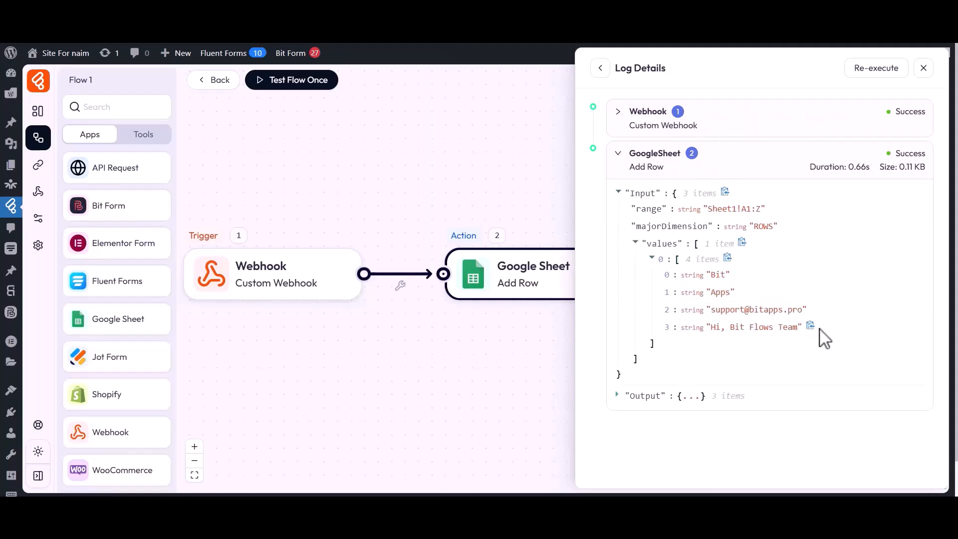
click(924, 70)
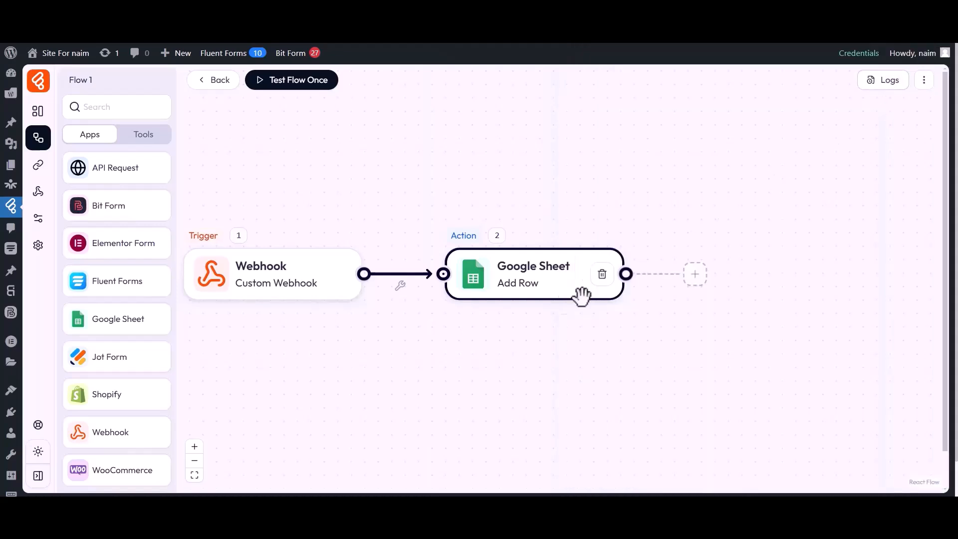